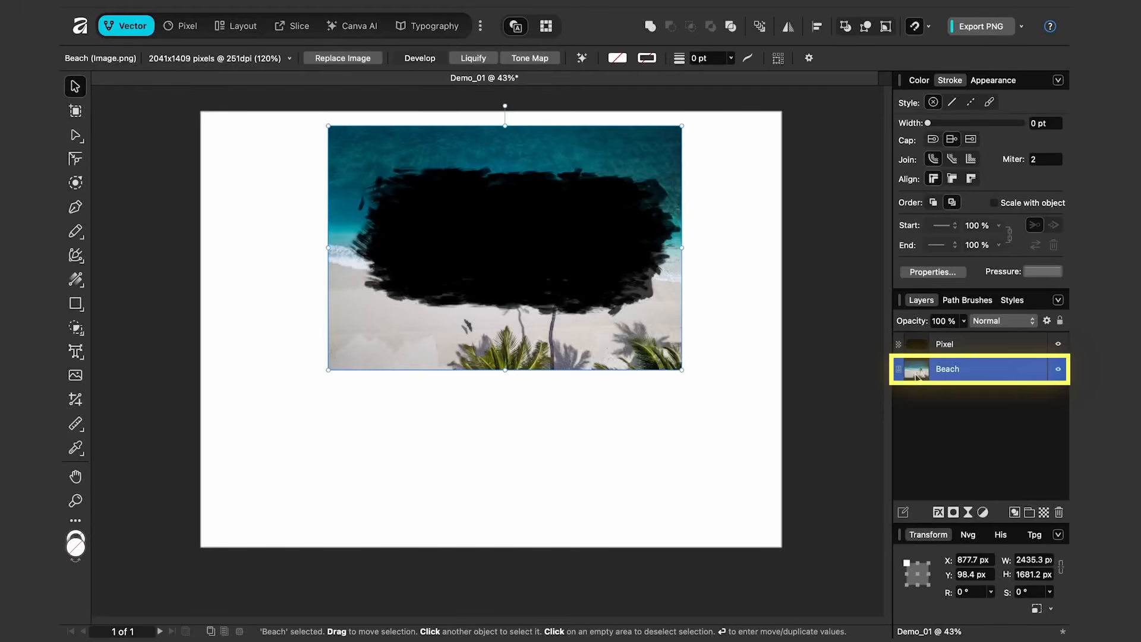
- Clip the Beach image inside the painted Pixel layer, then enlarge and reposition the clipped result on the page
{"action": "left_click_drag", "start_coordinate": [919, 375], "coordinate": [953, 351]}
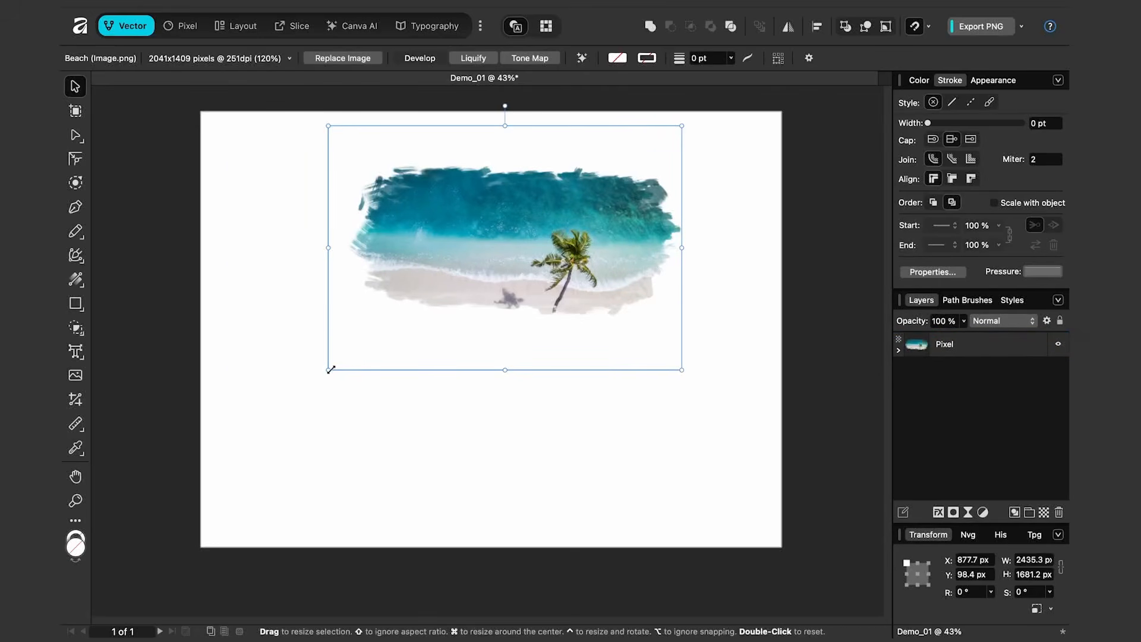
{"action": "left_click", "coordinate": [374, 292]}
{"action": "left_click_drag", "start_coordinate": [345, 317], "coordinate": [219, 403]}
{"action": "left_click_drag", "start_coordinate": [398, 315], "coordinate": [461, 355]}
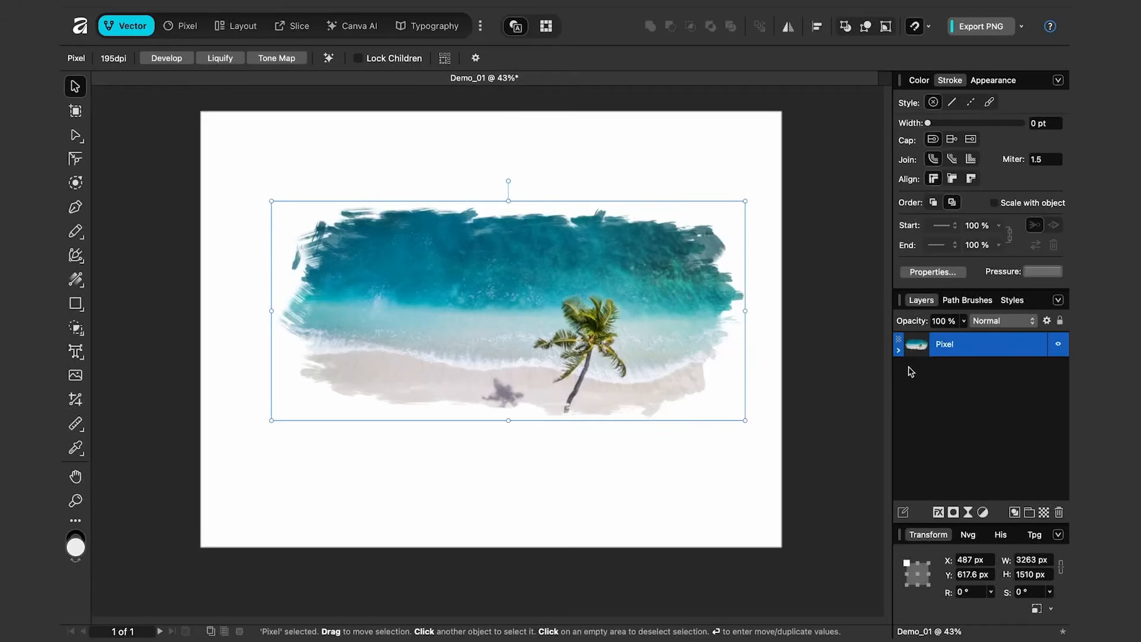
- Select the Beach image nested in the Pixel layer and shift it slightly upward within the brush shape
{"action": "left_click", "coordinate": [898, 350]}
{"action": "left_click", "coordinate": [955, 368]}
{"action": "mouse_move", "coordinate": [677, 361]}
{"action": "left_mouse_down"}
{"action": "mouse_move", "coordinate": [676, 333]}
{"action": "mouse_move", "coordinate": [658, 310]}
{"action": "mouse_move", "coordinate": [683, 333]}
{"action": "mouse_move", "coordinate": [675, 346]}
{"action": "mouse_move", "coordinate": [675, 334]}
{"action": "left_mouse_up"}
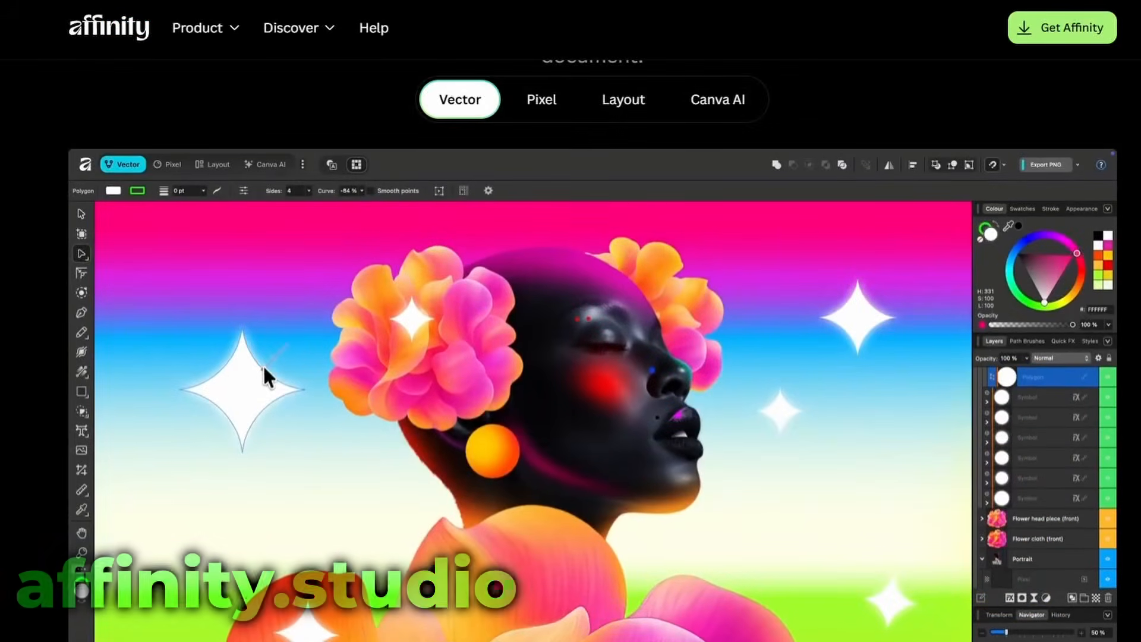
{"action": "scroll", "coordinate": [571, 298], "scroll_direction": "down", "scroll_amount": 5}
{"action": "scroll", "coordinate": [571, 321], "scroll_direction": "down", "scroll_amount": 10}
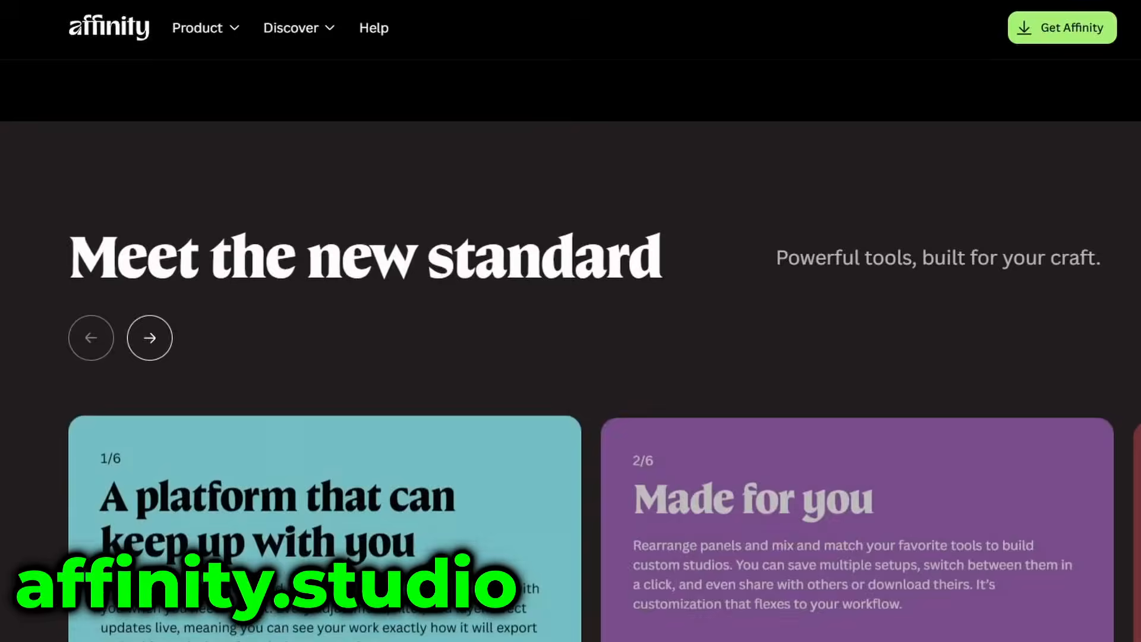
{"action": "scroll", "coordinate": [571, 321], "scroll_direction": "down", "scroll_amount": 15}
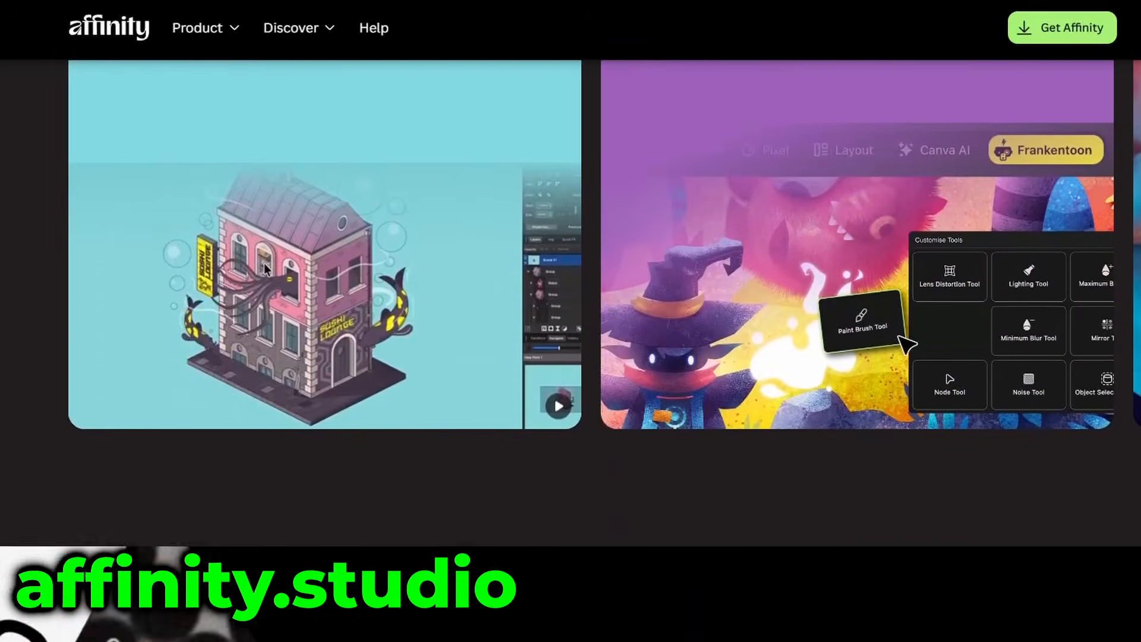
{"action": "scroll", "coordinate": [571, 321], "scroll_direction": "down", "scroll_amount": 3}
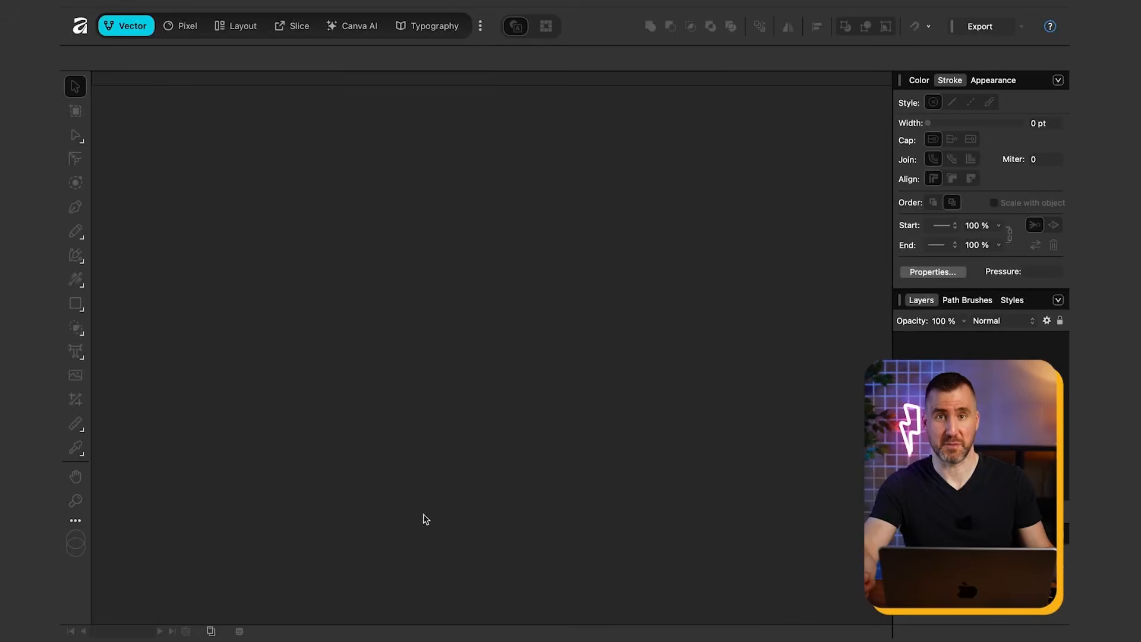
- Create a new landscape document 4000 px wide and 3000 px high at 300 DPI
{"action": "left_click", "coordinate": [147, 17]}
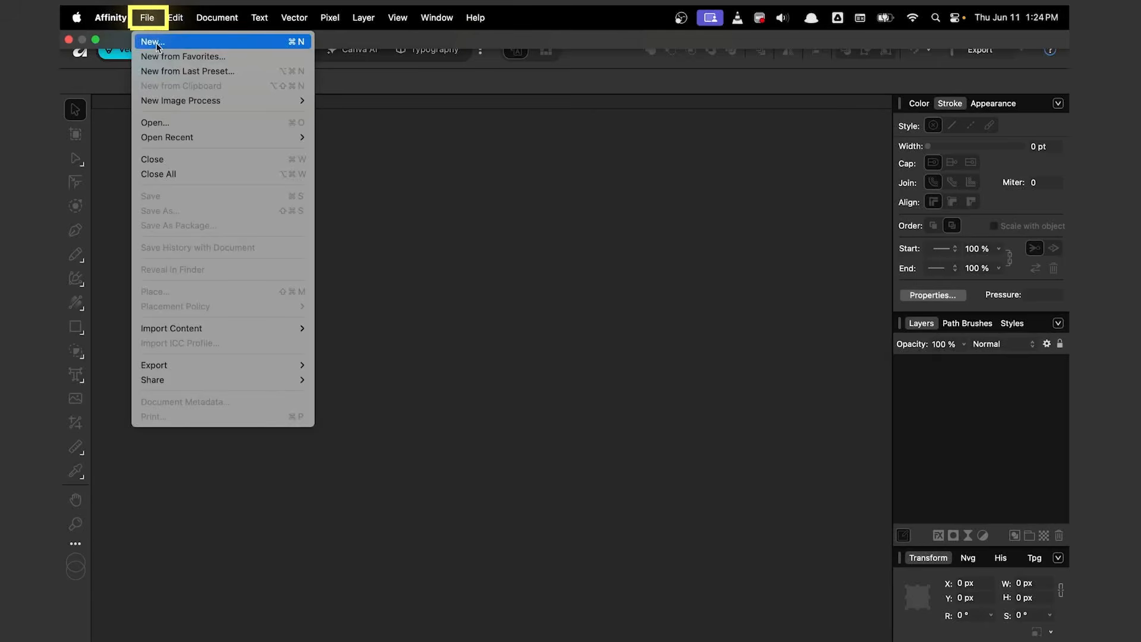
{"action": "left_click", "coordinate": [156, 43]}
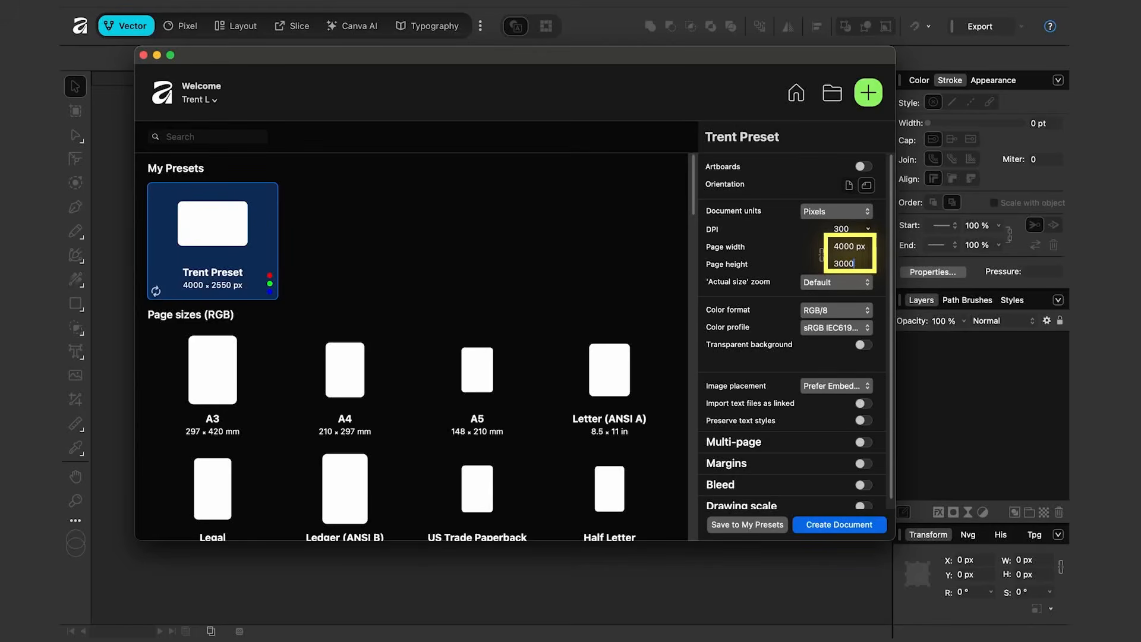
{"action": "left_click", "coordinate": [854, 248]}
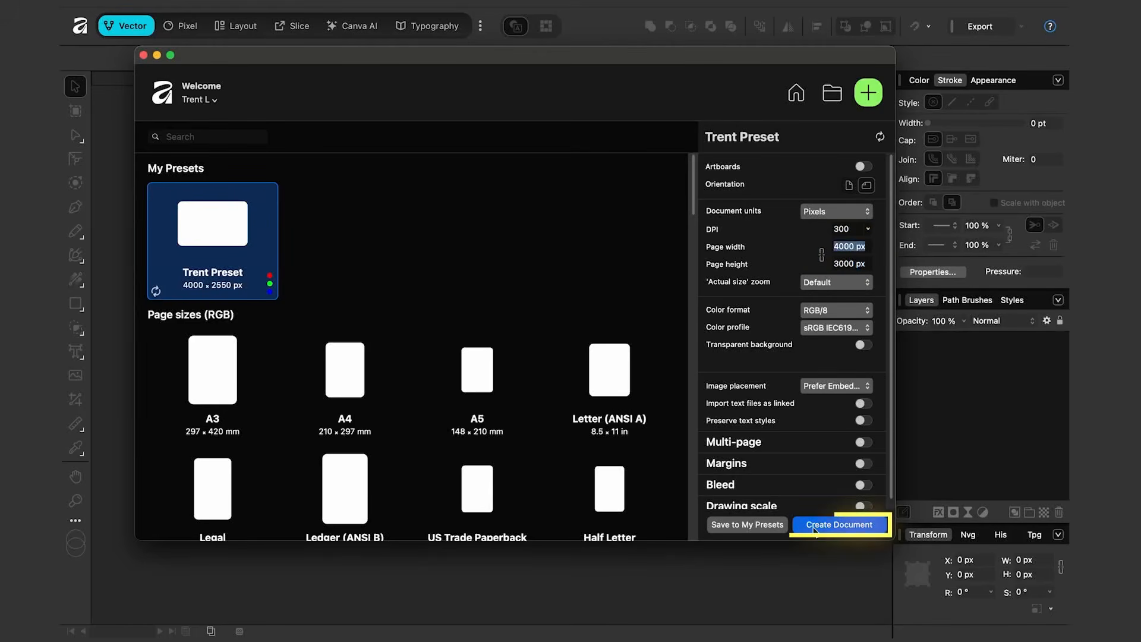
{"action": "left_click", "coordinate": [847, 526]}
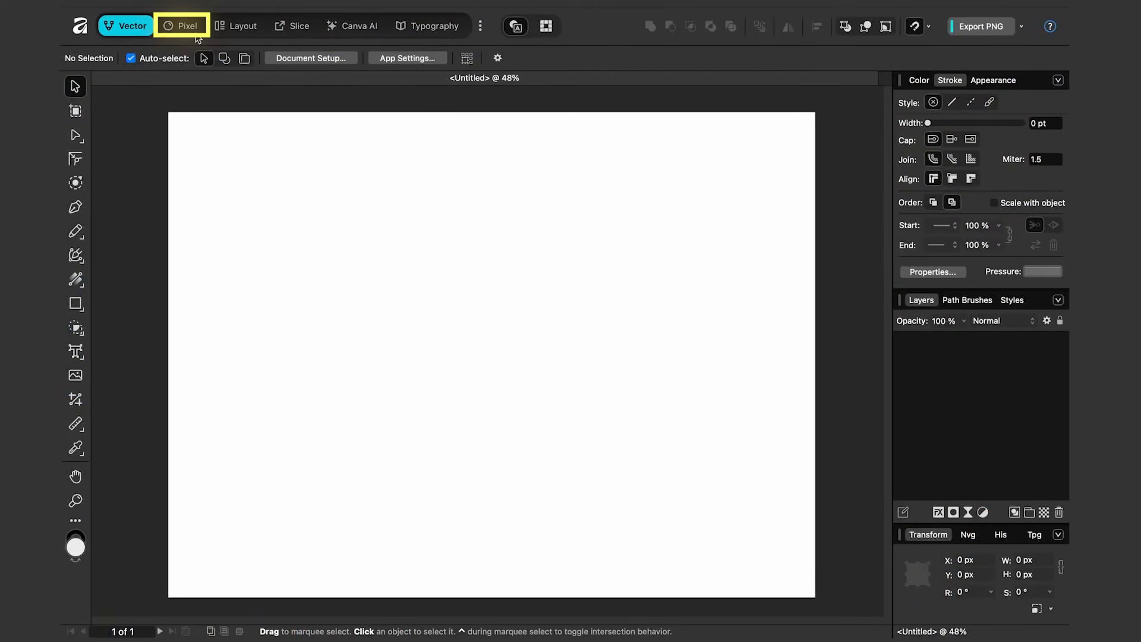
- Switch to the Pixel workspace and activate the Paint Brush tool
{"action": "left_click", "coordinate": [182, 37]}
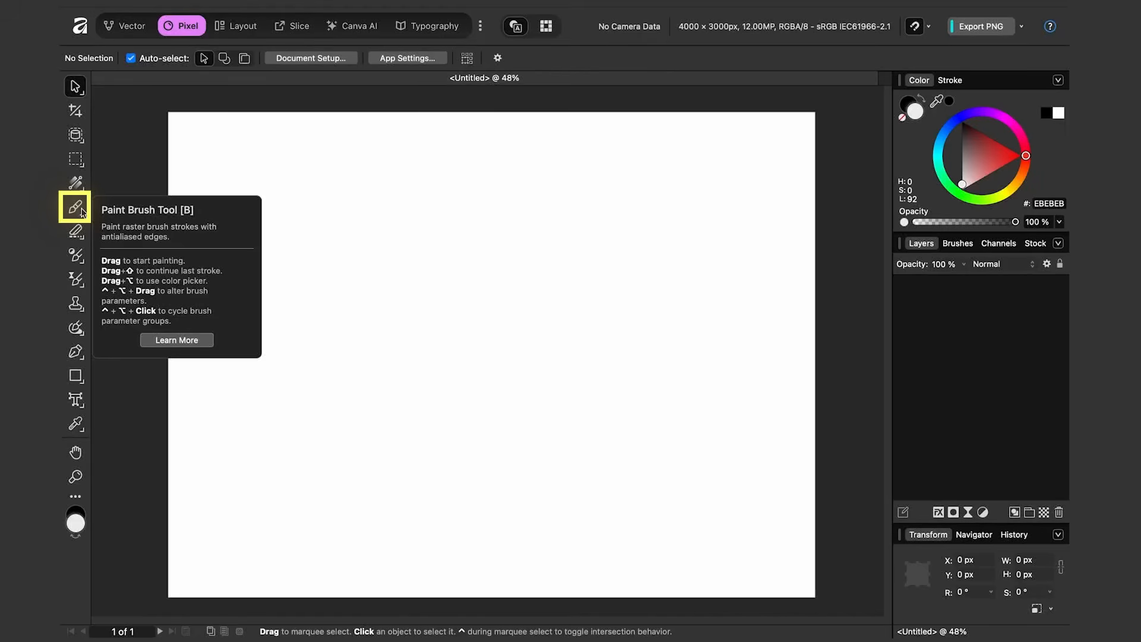
{"action": "left_click", "coordinate": [78, 212]}
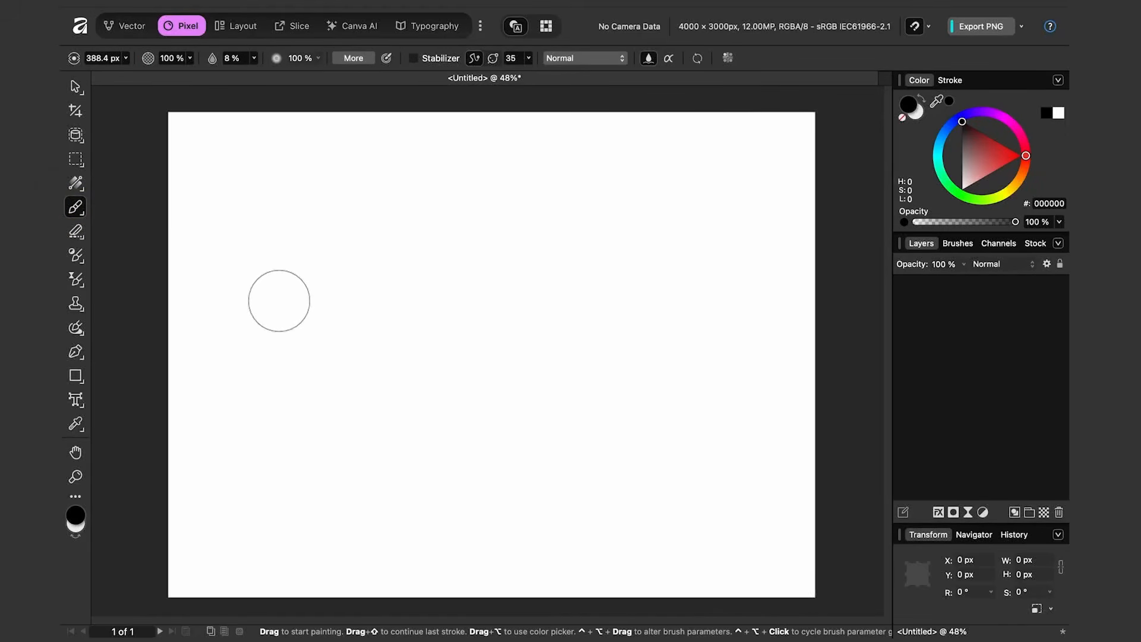
- Paint a black horizontal test stroke on the layerless canvas, dismiss the assistant notice and delete the stroke's layer
{"action": "left_click_drag", "start_coordinate": [279, 300], "coordinate": [545, 297]}
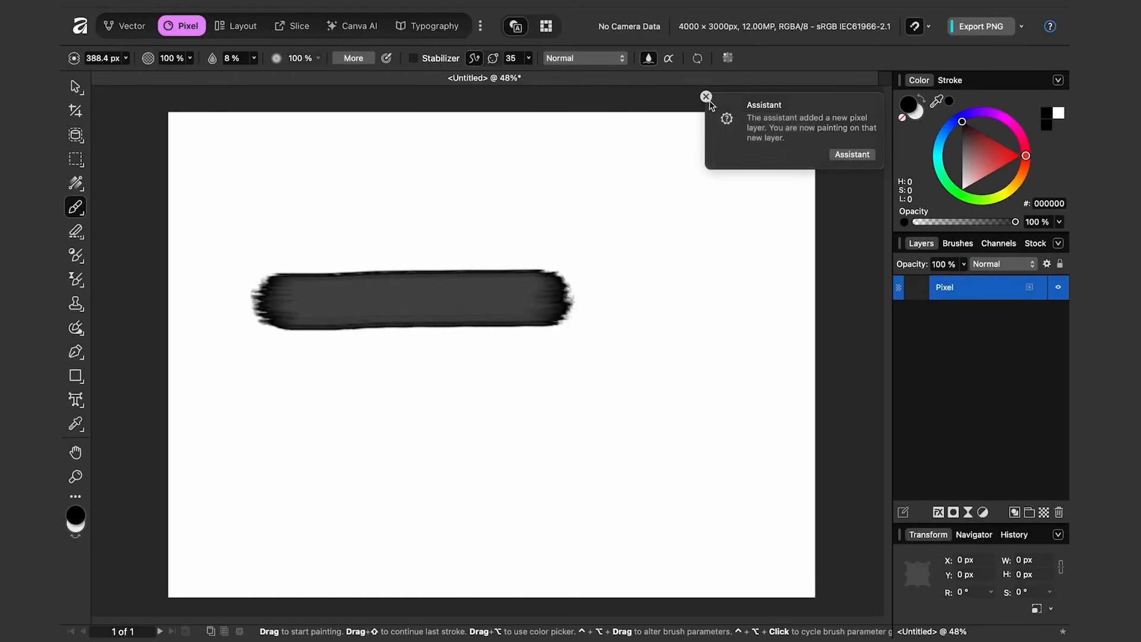
{"action": "left_click", "coordinate": [706, 96]}
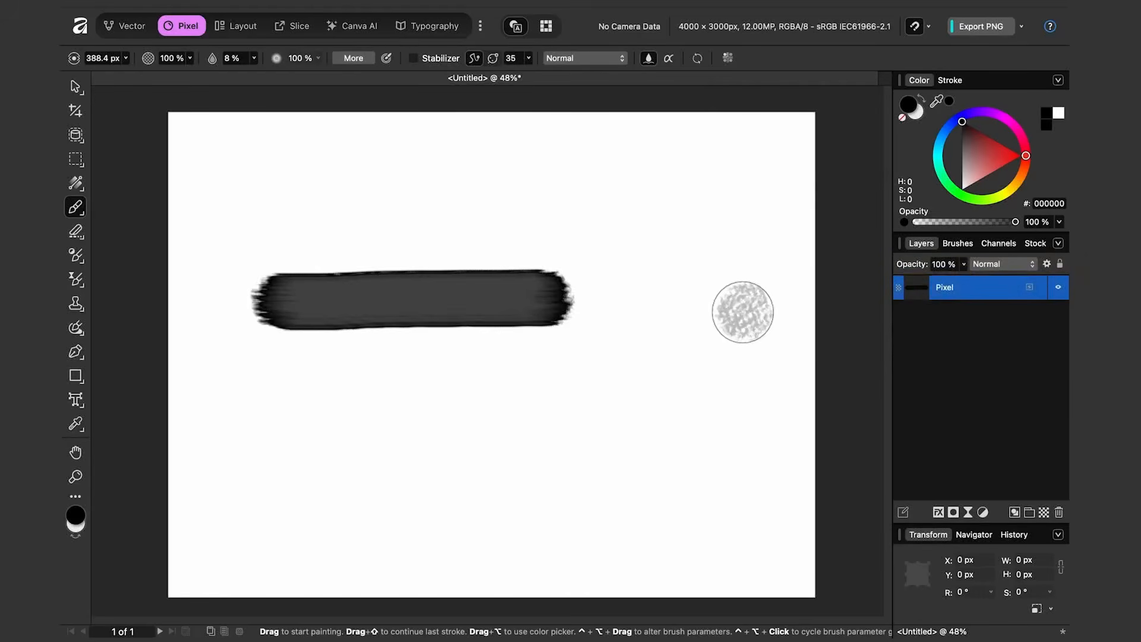
{"action": "key", "text": "Delete"}
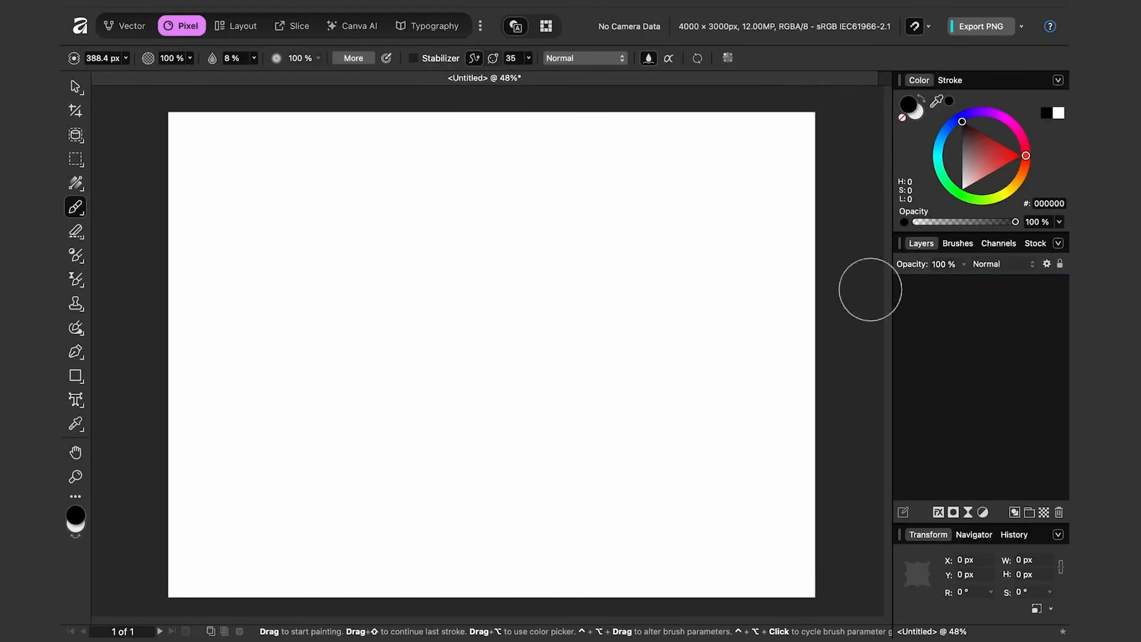
- Add an empty pixel layer and paint a thick black horizontal stroke on it across the middle of the canvas
{"action": "left_click", "coordinate": [1044, 512]}
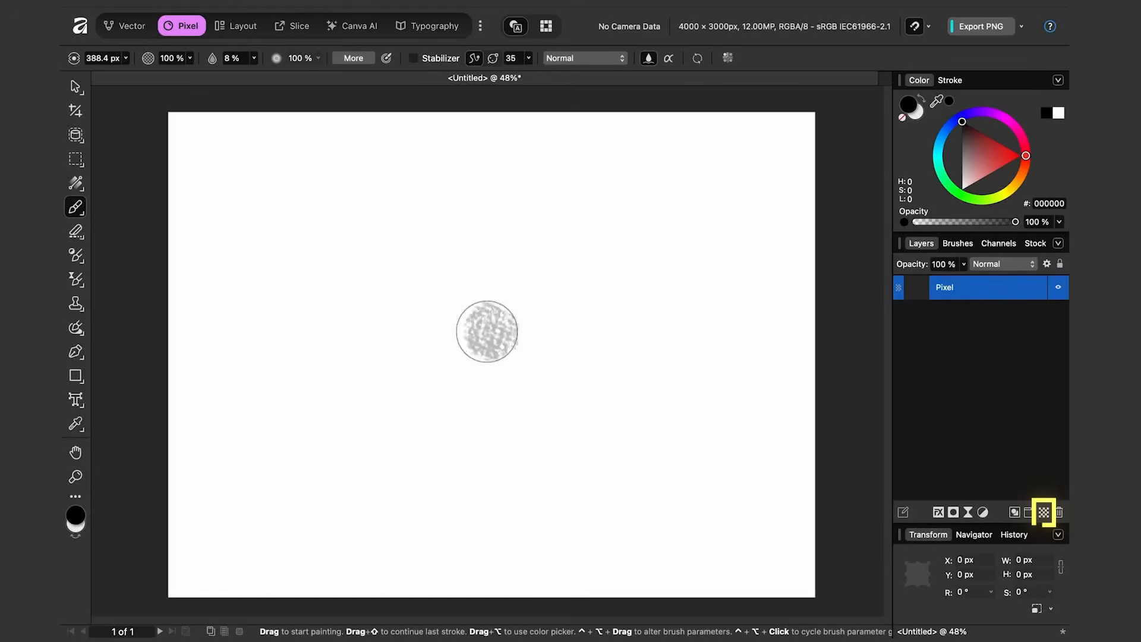
{"action": "mouse_move", "coordinate": [344, 309]}
{"action": "left_mouse_down"}
{"action": "mouse_move", "coordinate": [625, 310]}
{"action": "mouse_move", "coordinate": [372, 317]}
{"action": "mouse_move", "coordinate": [604, 308]}
{"action": "mouse_move", "coordinate": [421, 310]}
{"action": "mouse_move", "coordinate": [580, 314]}
{"action": "mouse_move", "coordinate": [449, 317]}
{"action": "mouse_move", "coordinate": [553, 316]}
{"action": "left_mouse_up"}
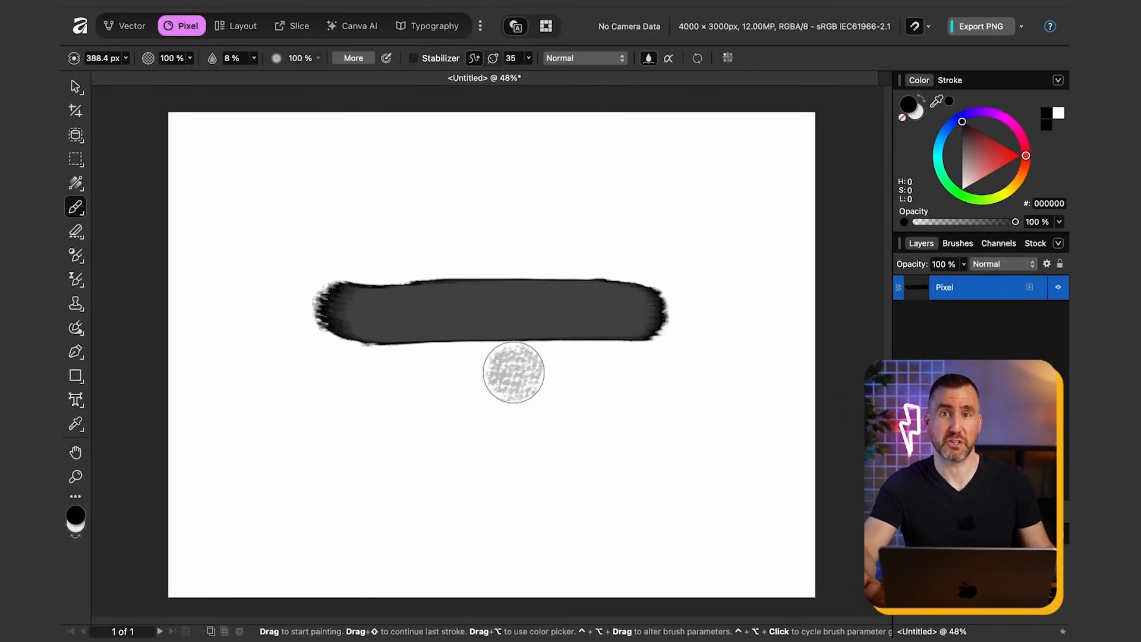
- Display the Brushes panel and detach it so it floats over the canvas
{"action": "left_click", "coordinate": [959, 244]}
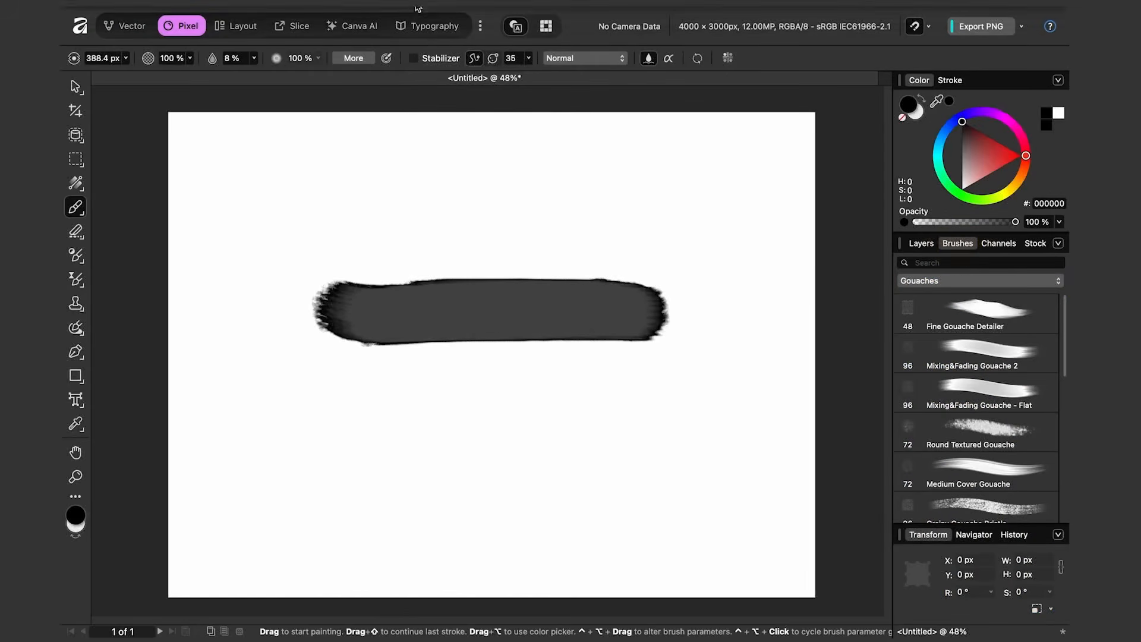
{"action": "left_click", "coordinate": [437, 18]}
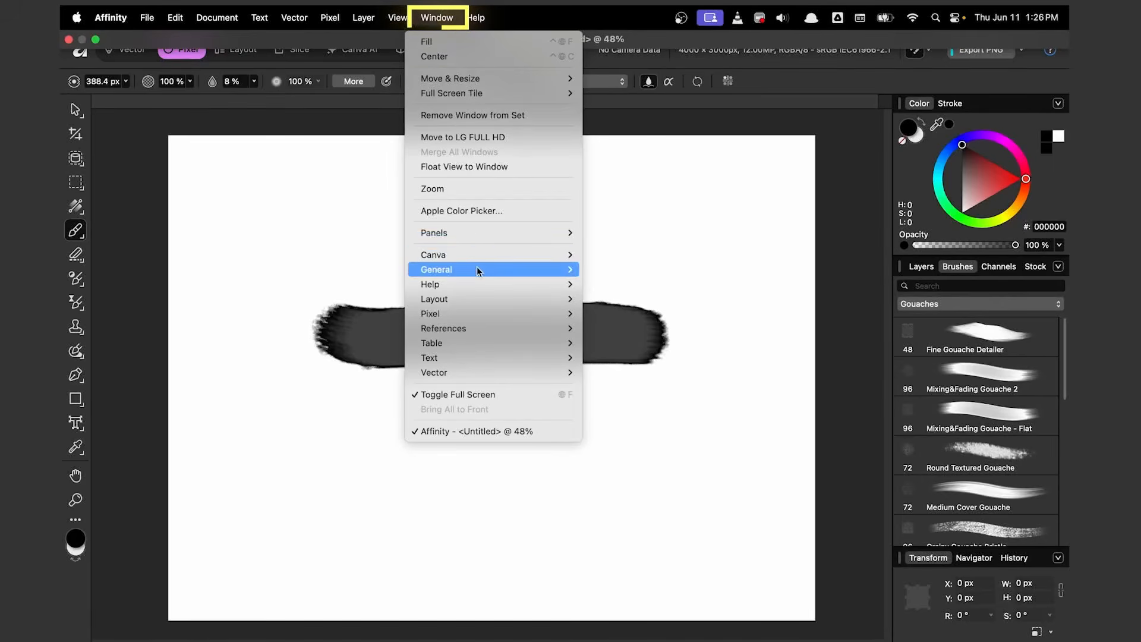
{"action": "mouse_move", "coordinate": [482, 271]}
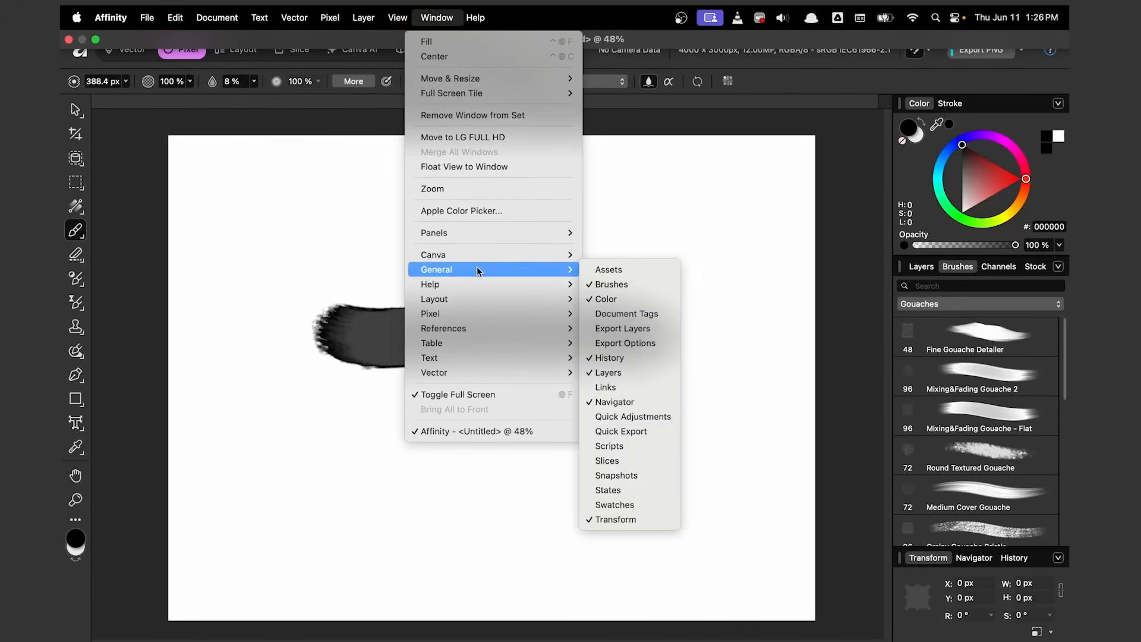
{"action": "left_click", "coordinate": [641, 285]}
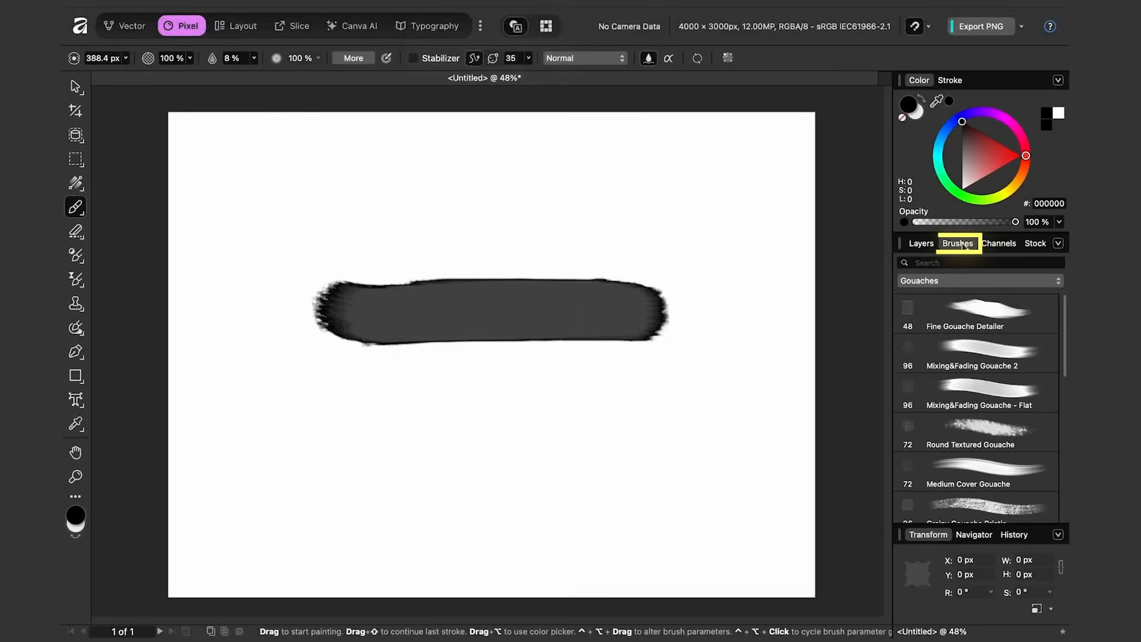
{"action": "mouse_move", "coordinate": [964, 246]}
{"action": "left_mouse_down"}
{"action": "mouse_move", "coordinate": [823, 241]}
{"action": "mouse_move", "coordinate": [715, 143]}
{"action": "left_mouse_up"}
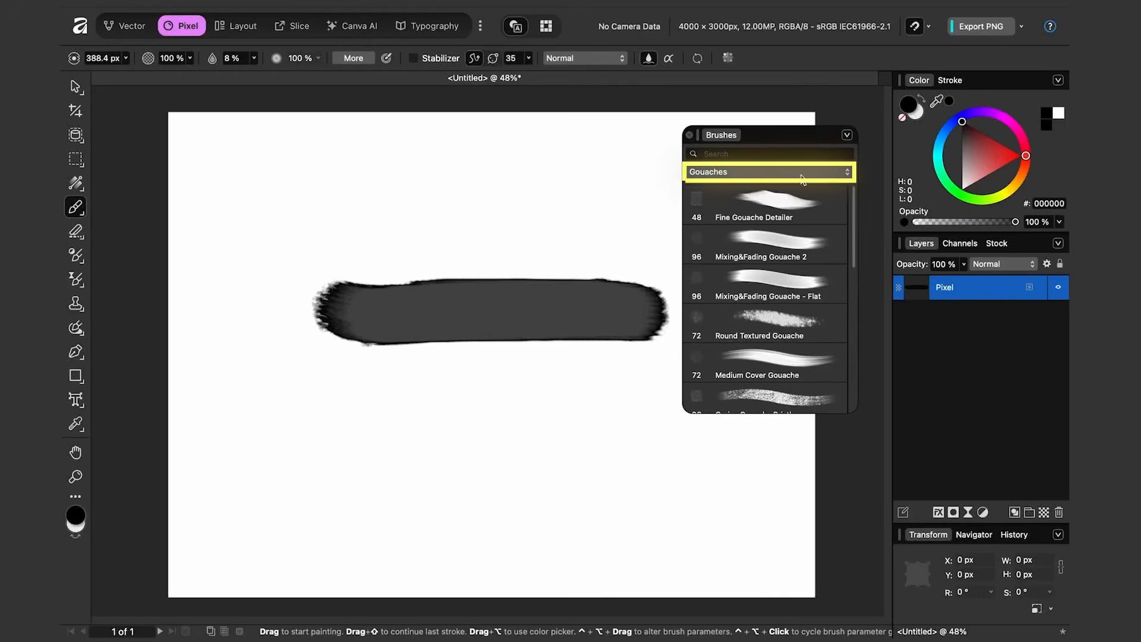
- Paint a rough black band below the first stroke with the Dry Media brush Classic Crayon Blend, enlarged to about 453 px
{"action": "left_click", "coordinate": [802, 175]}
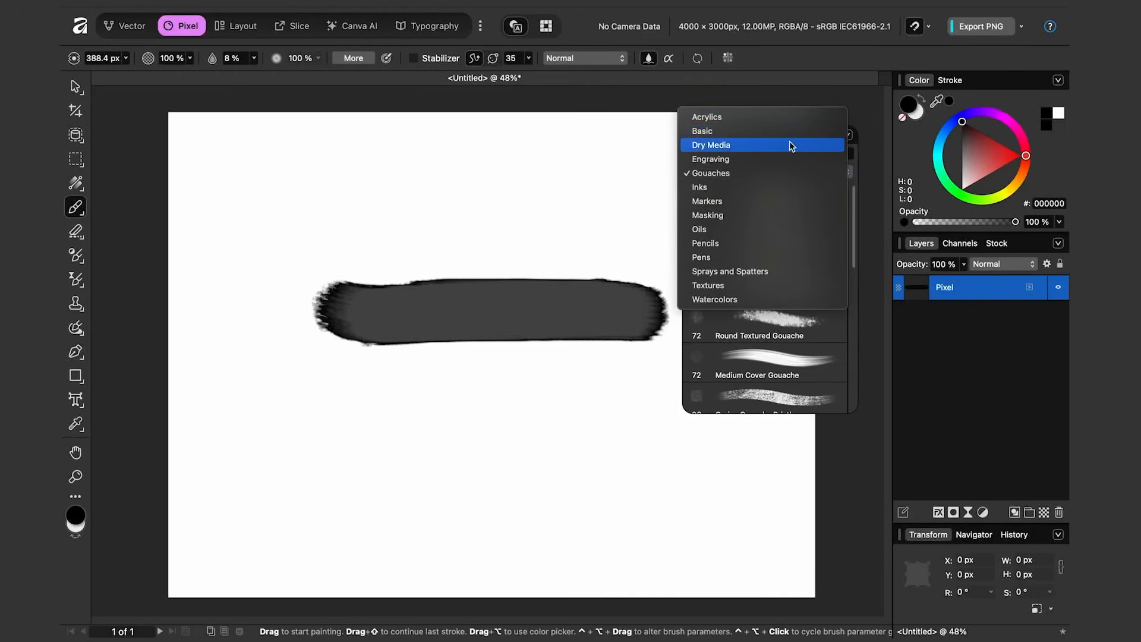
{"action": "left_click", "coordinate": [719, 148]}
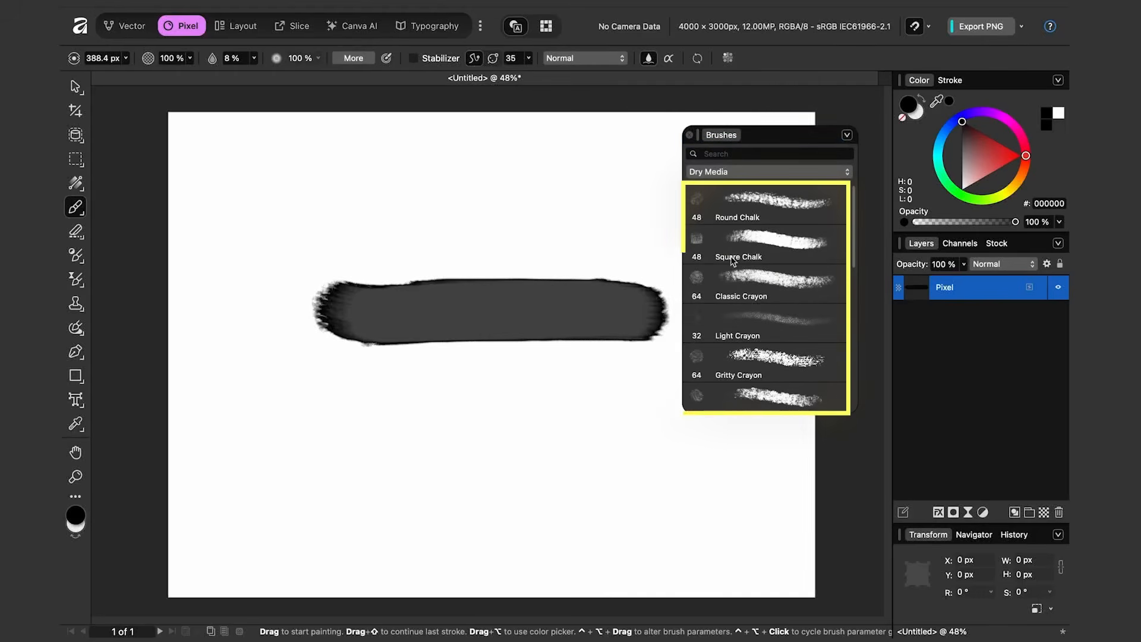
{"action": "scroll", "coordinate": [773, 267], "scroll_direction": "down", "scroll_amount": 2}
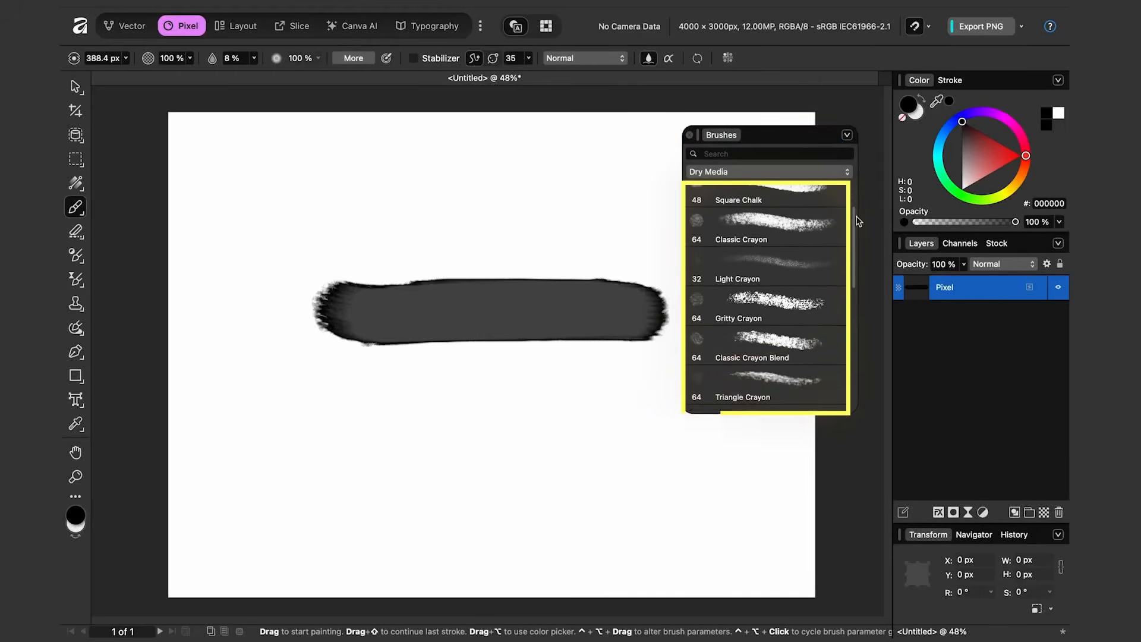
{"action": "left_click", "coordinate": [769, 350]}
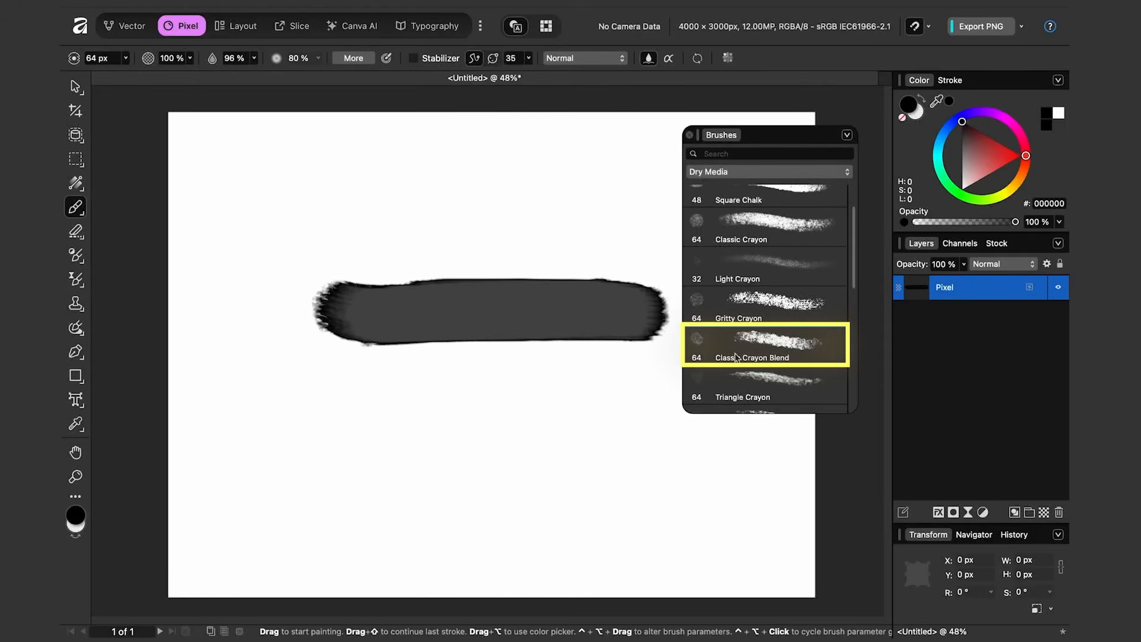
{"action": "mouse_move", "coordinate": [419, 433]}
{"action": "left_mouse_down"}
{"action": "mouse_move", "coordinate": [491, 434]}
{"action": "mouse_move", "coordinate": [406, 435]}
{"action": "mouse_move", "coordinate": [576, 444]}
{"action": "mouse_move", "coordinate": [496, 436]}
{"action": "left_mouse_up"}
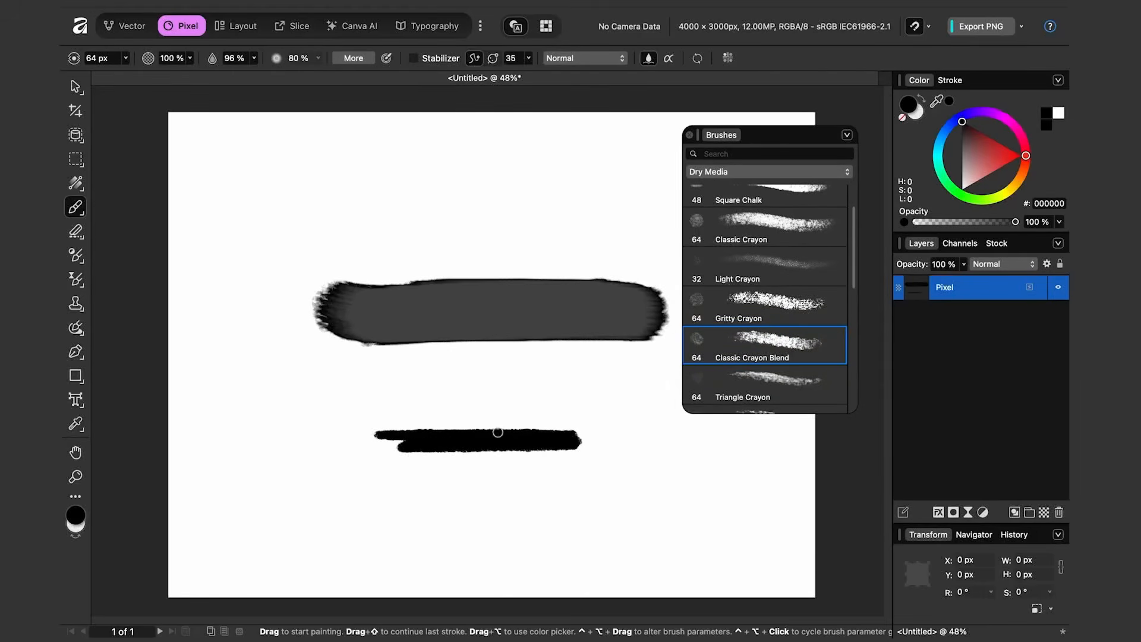
{"action": "mouse_move", "coordinate": [568, 430]}
{"action": "left_mouse_down"}
{"action": "mouse_move", "coordinate": [588, 437]}
{"action": "mouse_move", "coordinate": [349, 446]}
{"action": "mouse_move", "coordinate": [612, 443]}
{"action": "mouse_move", "coordinate": [536, 444]}
{"action": "left_mouse_up"}
- Try a brush from the Sprays and Spatters category with a stroke above the existing ones
{"action": "left_click", "coordinate": [752, 173]}
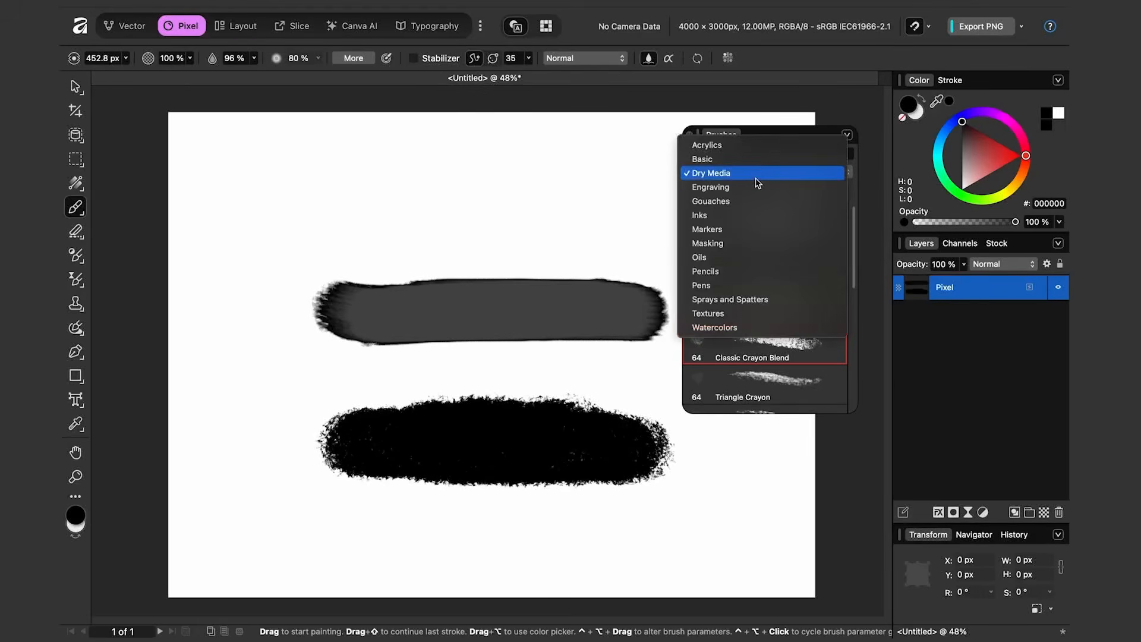
{"action": "left_click", "coordinate": [758, 303]}
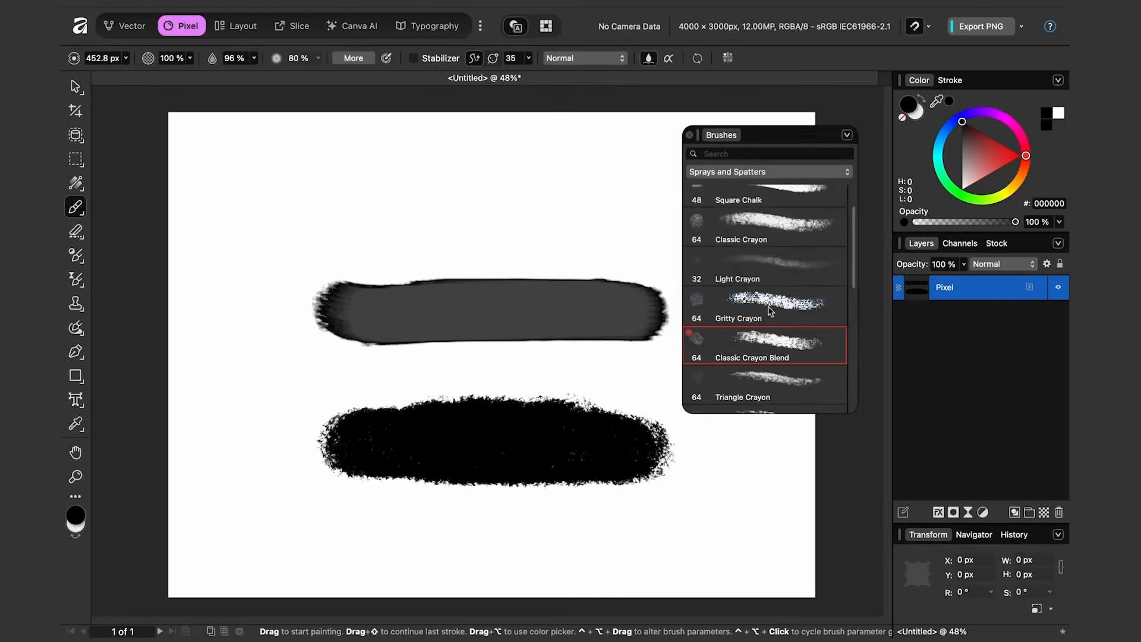
{"action": "scroll", "coordinate": [854, 245], "scroll_direction": "down", "scroll_amount": 5}
{"action": "left_click", "coordinate": [767, 388]}
{"action": "mouse_move", "coordinate": [518, 191]}
{"action": "left_mouse_down"}
{"action": "mouse_move", "coordinate": [543, 186]}
{"action": "mouse_move", "coordinate": [404, 196]}
{"action": "mouse_move", "coordinate": [594, 191]}
{"action": "mouse_move", "coordinate": [392, 205]}
{"action": "mouse_move", "coordinate": [462, 211]}
{"action": "mouse_move", "coordinate": [428, 205]}
{"action": "left_mouse_up"}
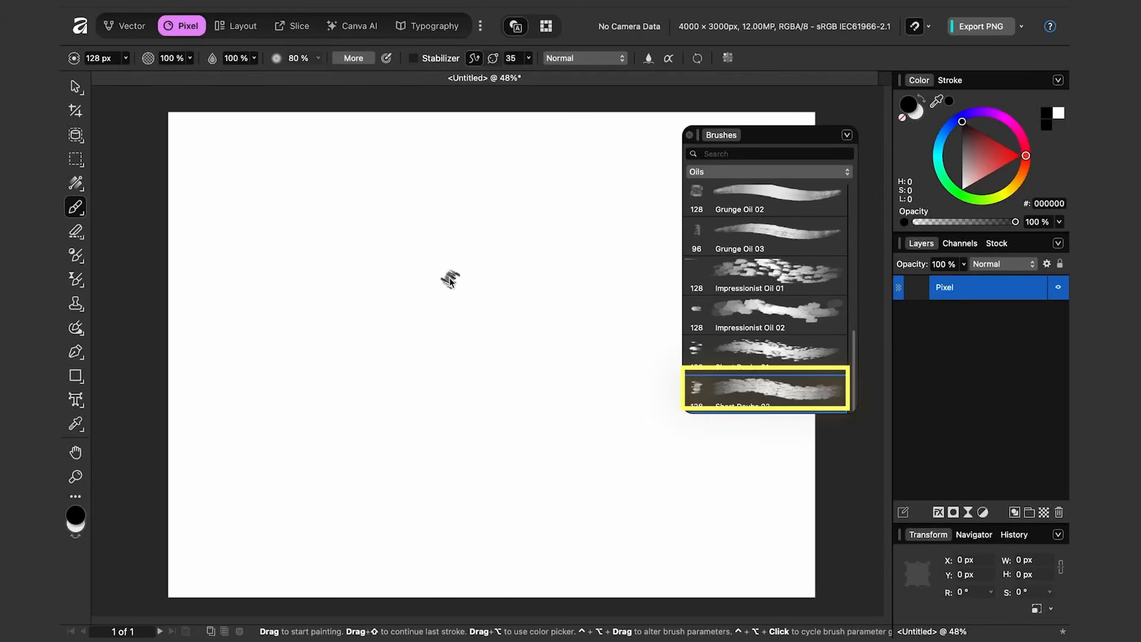
- Paint a thick rough-edged black band with the Oils brush Short Daubs 02 at about 518 px, and dock the Brushes panel again
{"action": "mouse_move", "coordinate": [450, 281]}
{"action": "left_mouse_down"}
{"action": "mouse_move", "coordinate": [531, 296]}
{"action": "mouse_move", "coordinate": [412, 296]}
{"action": "mouse_move", "coordinate": [583, 294]}
{"action": "mouse_move", "coordinate": [376, 301]}
{"action": "mouse_move", "coordinate": [643, 295]}
{"action": "mouse_move", "coordinate": [668, 265]}
{"action": "left_mouse_up"}
{"action": "left_click_drag", "start_coordinate": [729, 139], "coordinate": [963, 244]}
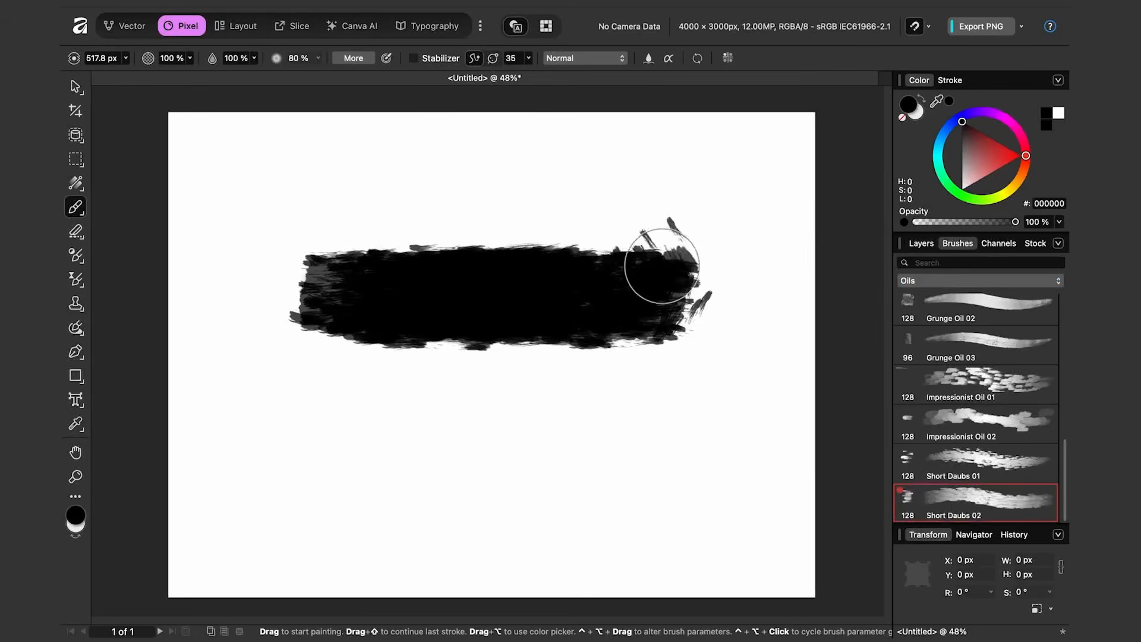
{"action": "mouse_move", "coordinate": [668, 265]}
{"action": "left_mouse_down"}
{"action": "mouse_move", "coordinate": [378, 269]}
{"action": "mouse_move", "coordinate": [517, 230]}
{"action": "left_mouse_up"}
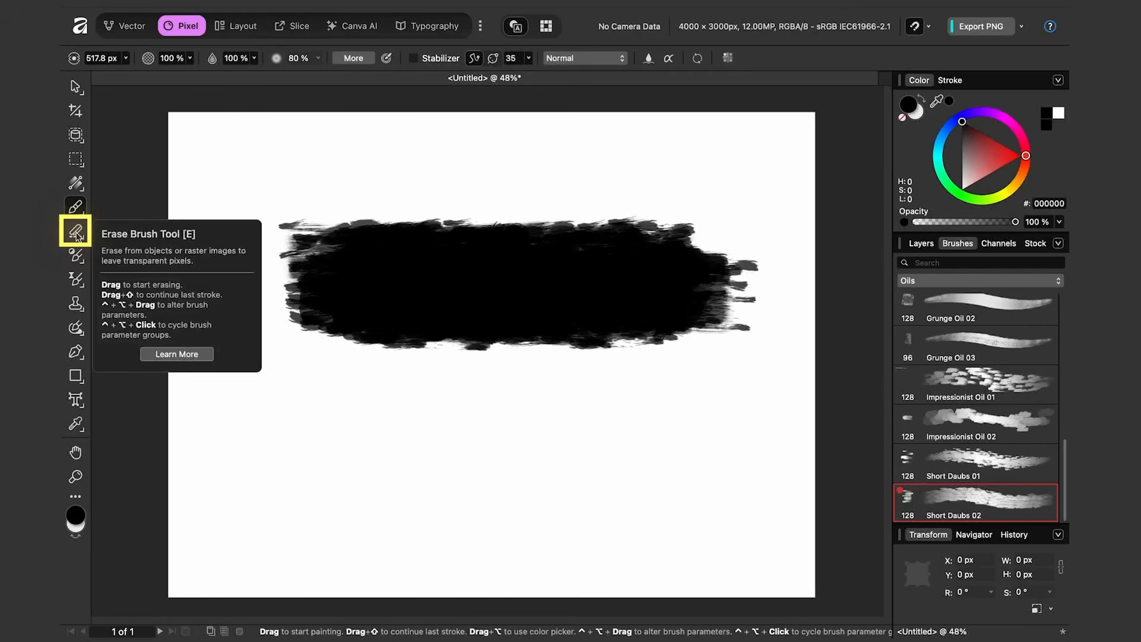
- Erase the upper-left edge of the black band with the Erase Brush, and return to the Paint Brush tool
{"action": "left_click", "coordinate": [76, 232]}
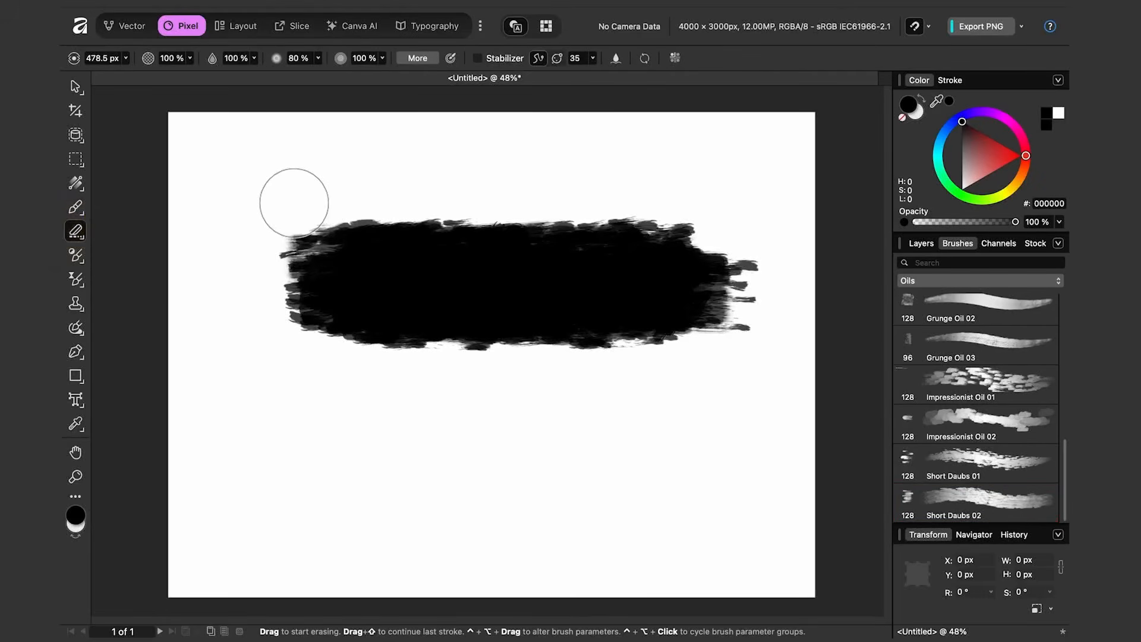
{"action": "mouse_move", "coordinate": [293, 196]}
{"action": "left_mouse_down"}
{"action": "mouse_move", "coordinate": [321, 212]}
{"action": "mouse_move", "coordinate": [391, 209]}
{"action": "left_mouse_up"}
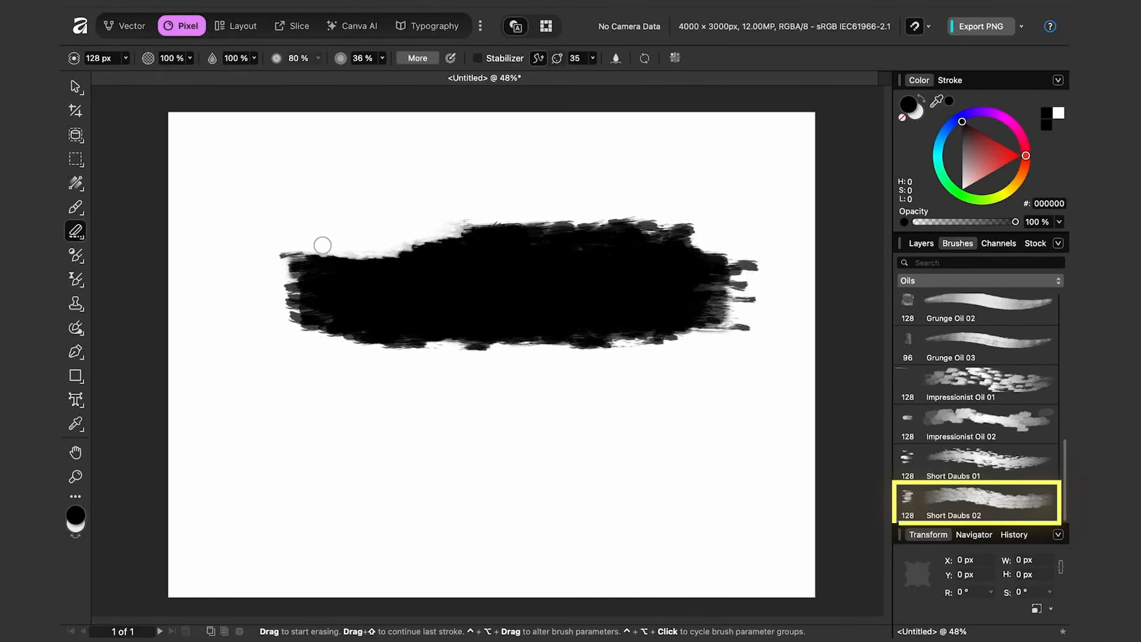
{"action": "left_click", "coordinate": [76, 210]}
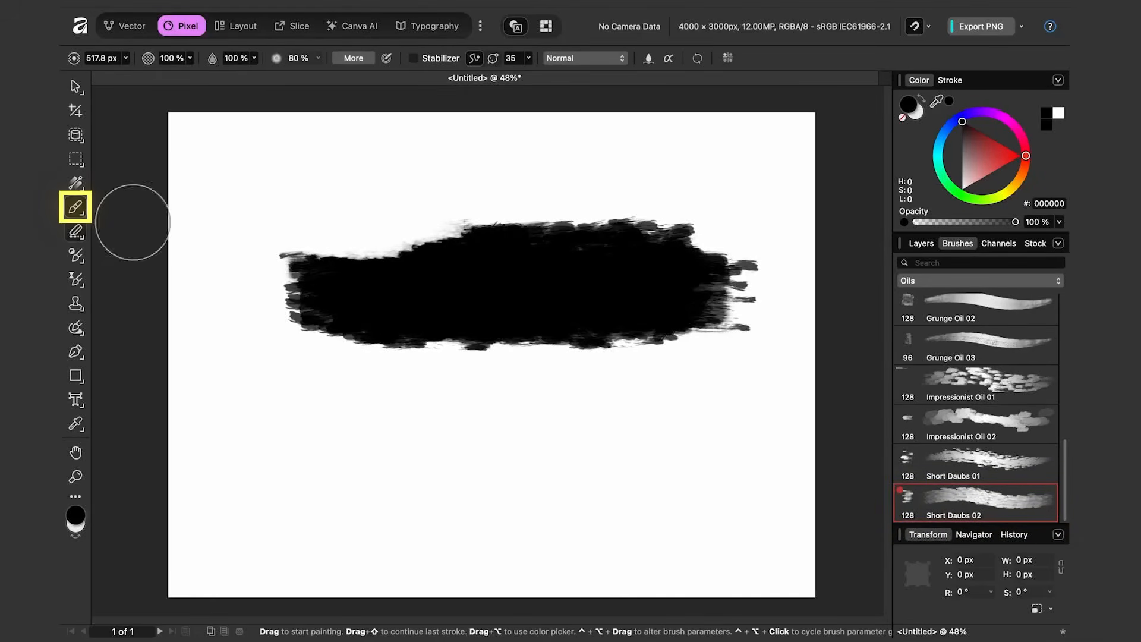
- Repaint the erased upper edge of the black band with the Paint Brush at 517.8 px, and undo the stray dab
{"action": "left_click_drag", "start_coordinate": [361, 241], "coordinate": [636, 265]}
{"action": "left_click", "coordinate": [143, 234]}
{"action": "key", "text": "super+z"}
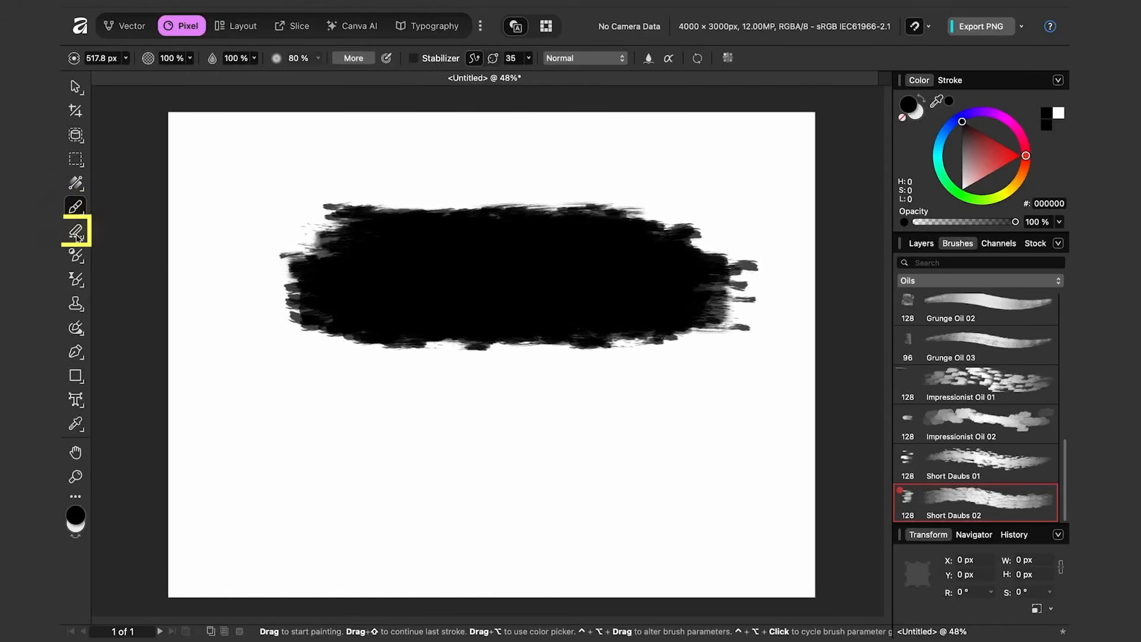
- Erase the band's upper-left edge with the Erase Brush at 128 px, and paint the area back in with the Paint Brush
{"action": "left_click", "coordinate": [77, 238]}
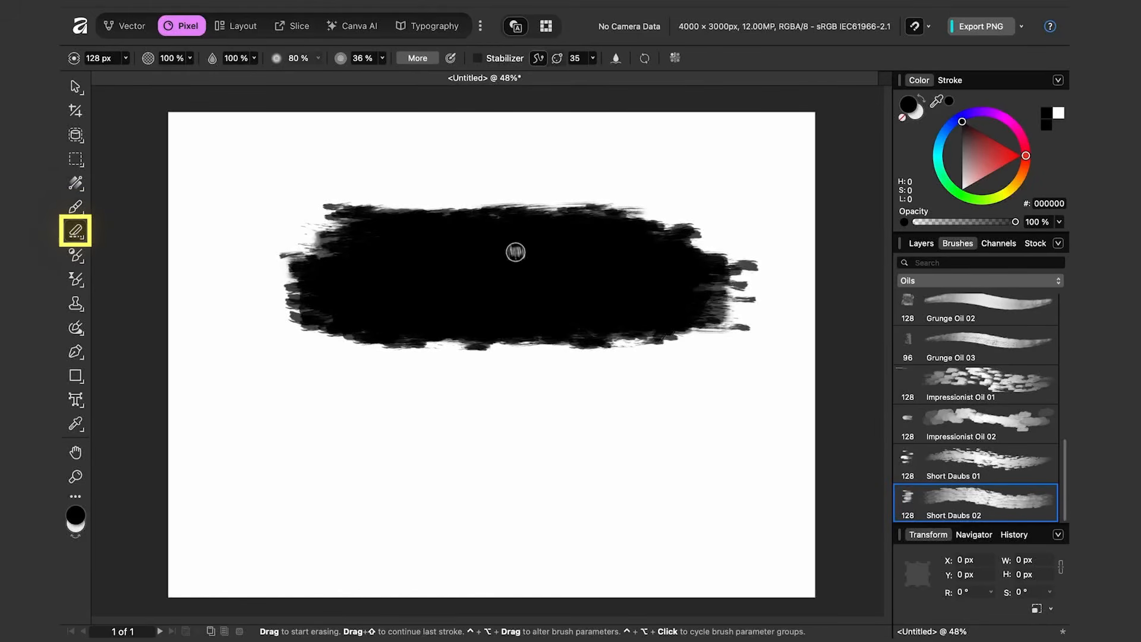
{"action": "left_click_drag", "start_coordinate": [492, 211], "coordinate": [437, 205]}
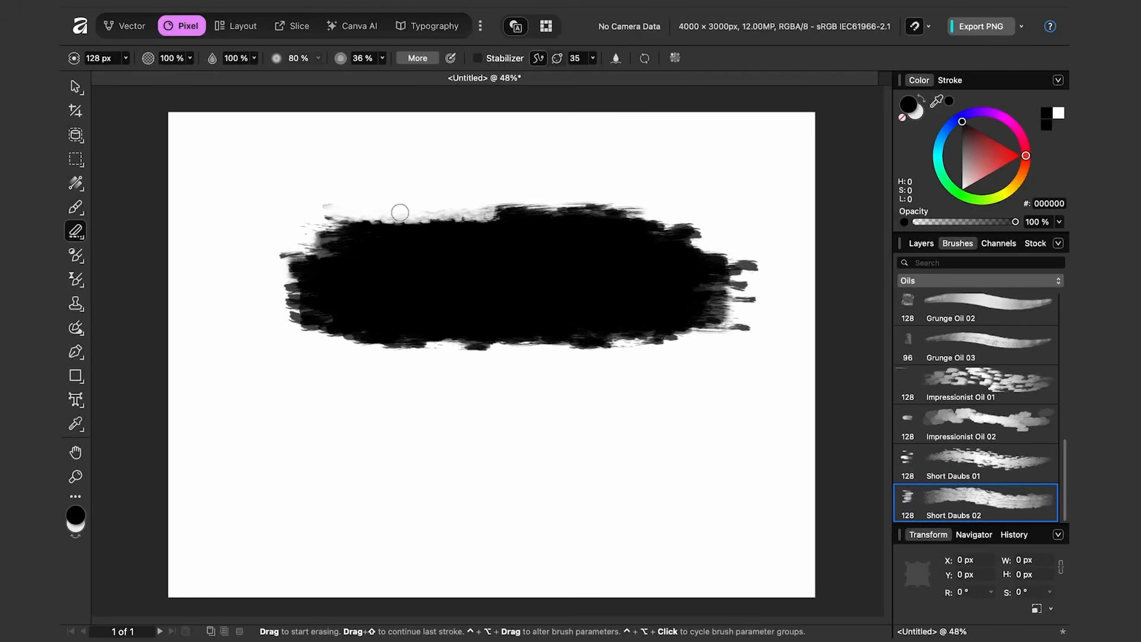
{"action": "key", "text": "b"}
{"action": "mouse_move", "coordinate": [509, 249]}
{"action": "left_mouse_down"}
{"action": "mouse_move", "coordinate": [361, 240]}
{"action": "mouse_move", "coordinate": [632, 267]}
{"action": "left_mouse_up"}
{"action": "left_click_drag", "start_coordinate": [450, 292], "coordinate": [463, 310]}
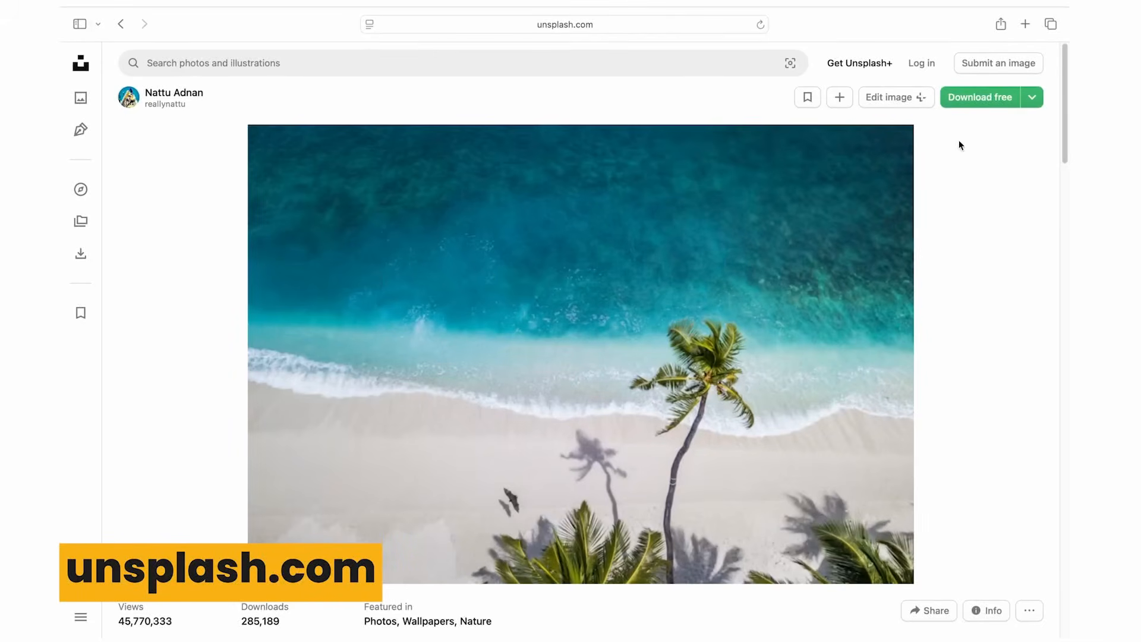
- Open the beach photo's download options on Unsplash, and place beach.jpg on the Affinity canvas at about 3154 × 2176 px
{"action": "left_click", "coordinate": [1032, 98]}
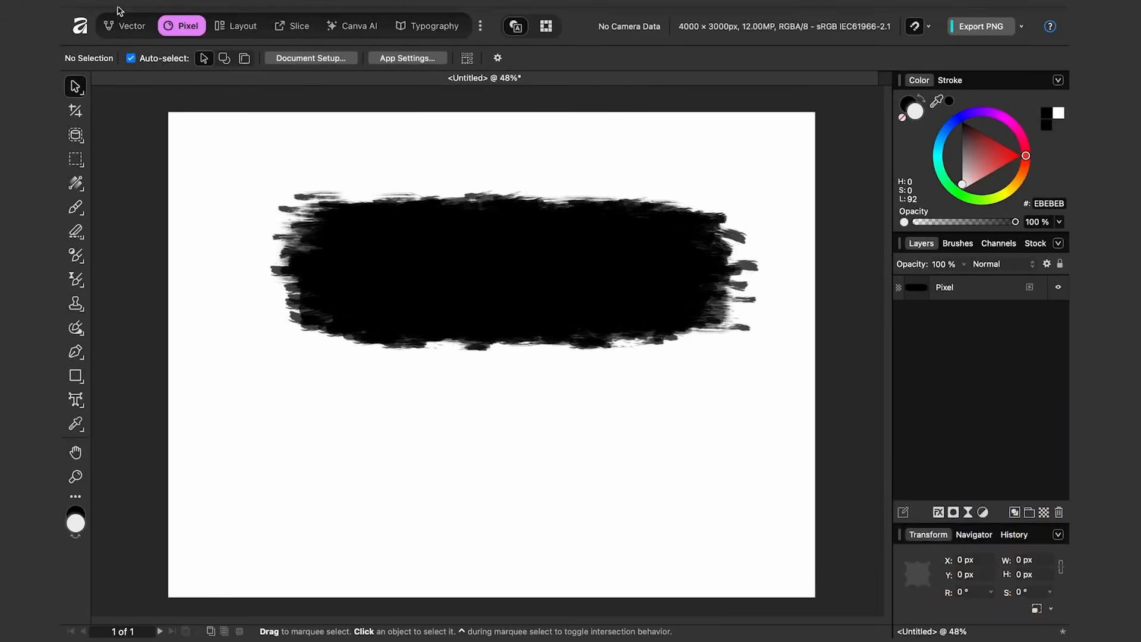
{"action": "left_click", "coordinate": [147, 17]}
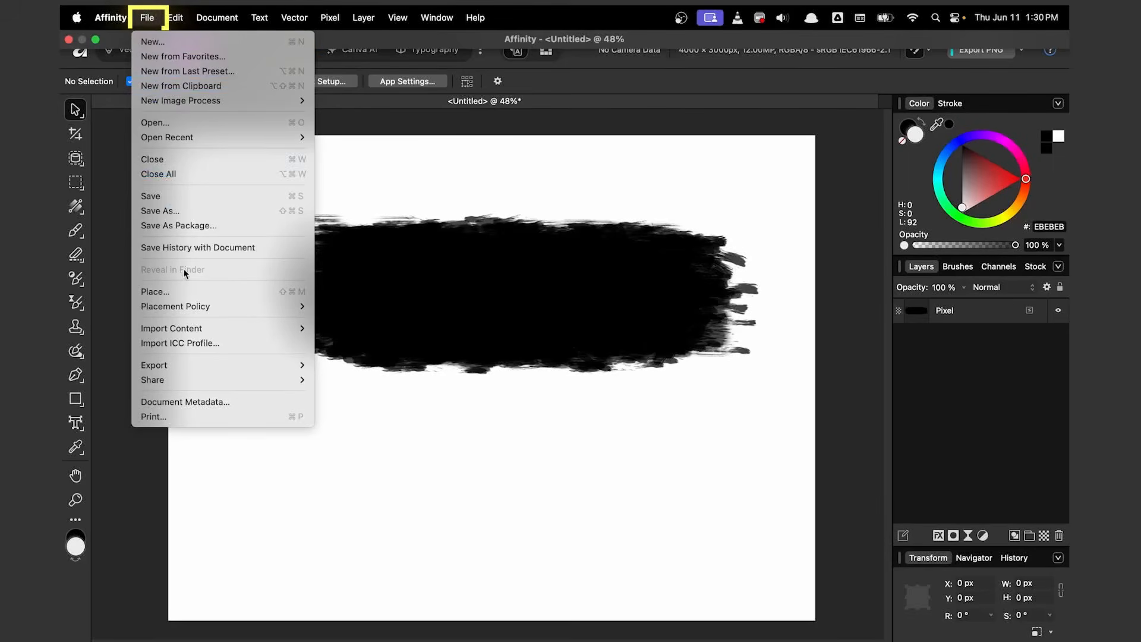
{"action": "left_click", "coordinate": [191, 288]}
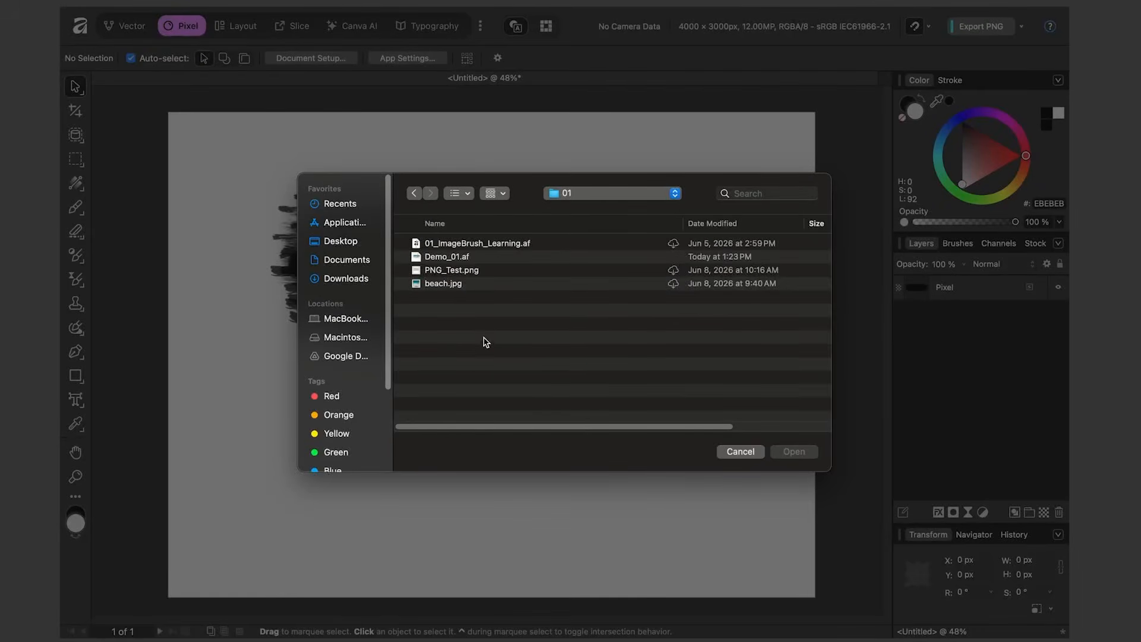
{"action": "left_click", "coordinate": [450, 288]}
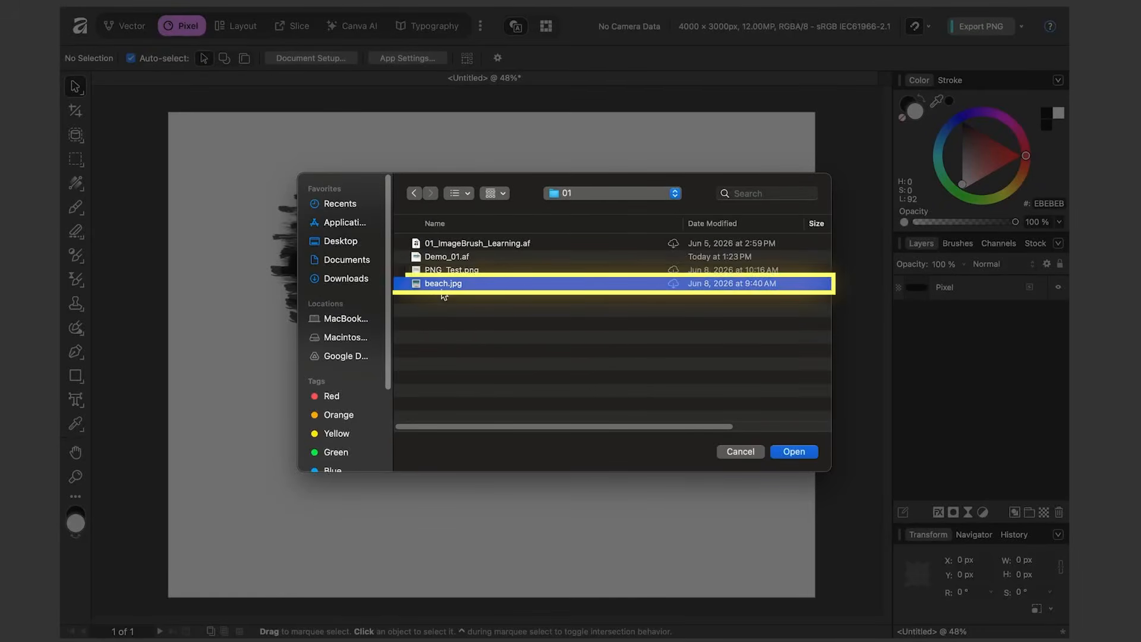
{"action": "left_click", "coordinate": [793, 452]}
{"action": "left_click_drag", "start_coordinate": [257, 154], "coordinate": [822, 428]}
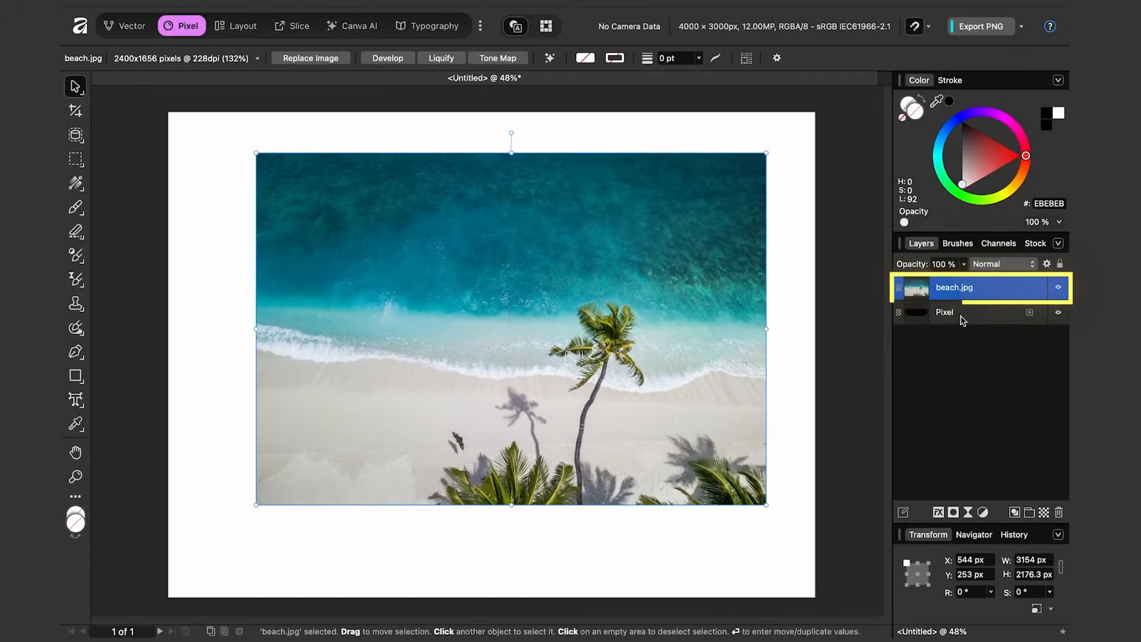
- Move the Pixel layer above beach.jpg and shift the black brush shape down over the middle of the photo
{"action": "left_click", "coordinate": [922, 320]}
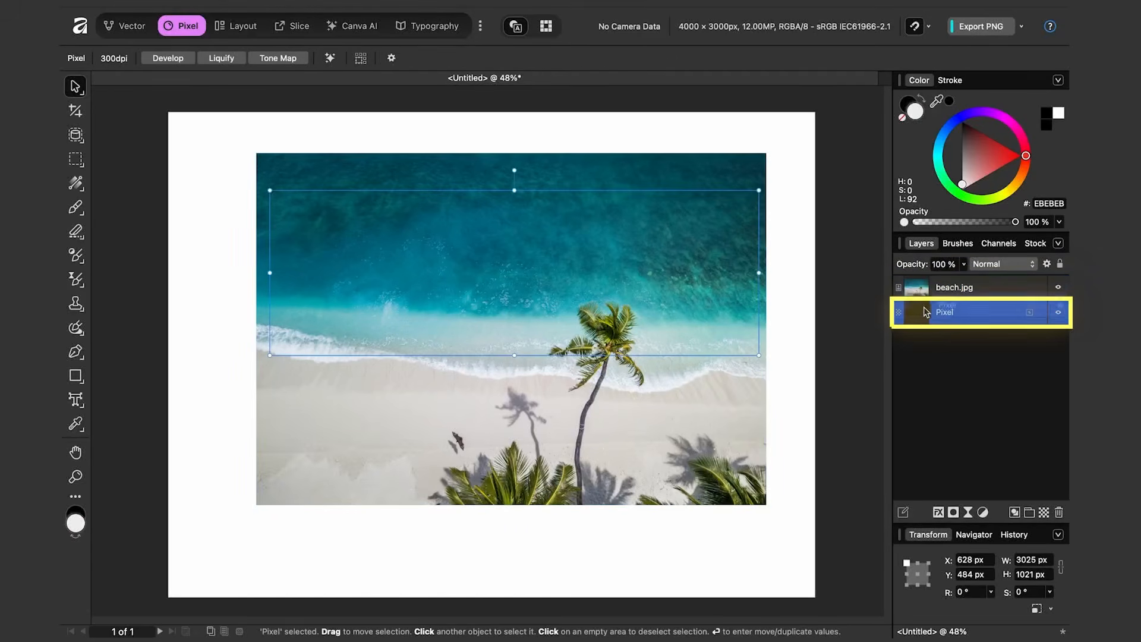
{"action": "left_click_drag", "start_coordinate": [924, 312], "coordinate": [928, 280]}
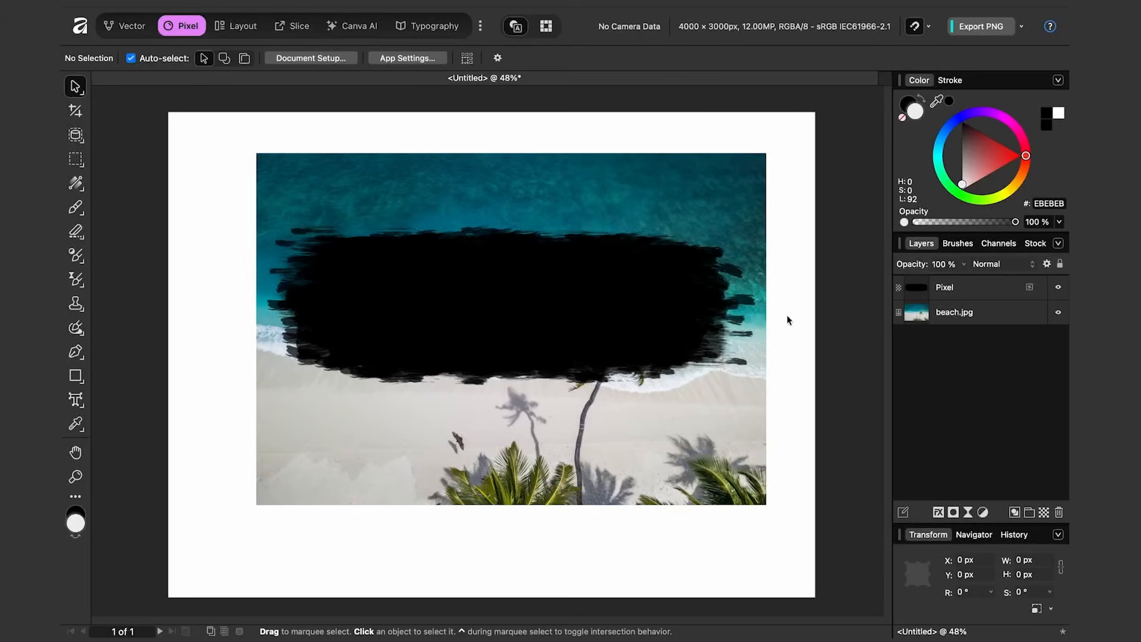
- Clip beach.jpg inside the Pixel layer and expand the layer to show its nested photo
{"action": "left_click", "coordinate": [924, 319]}
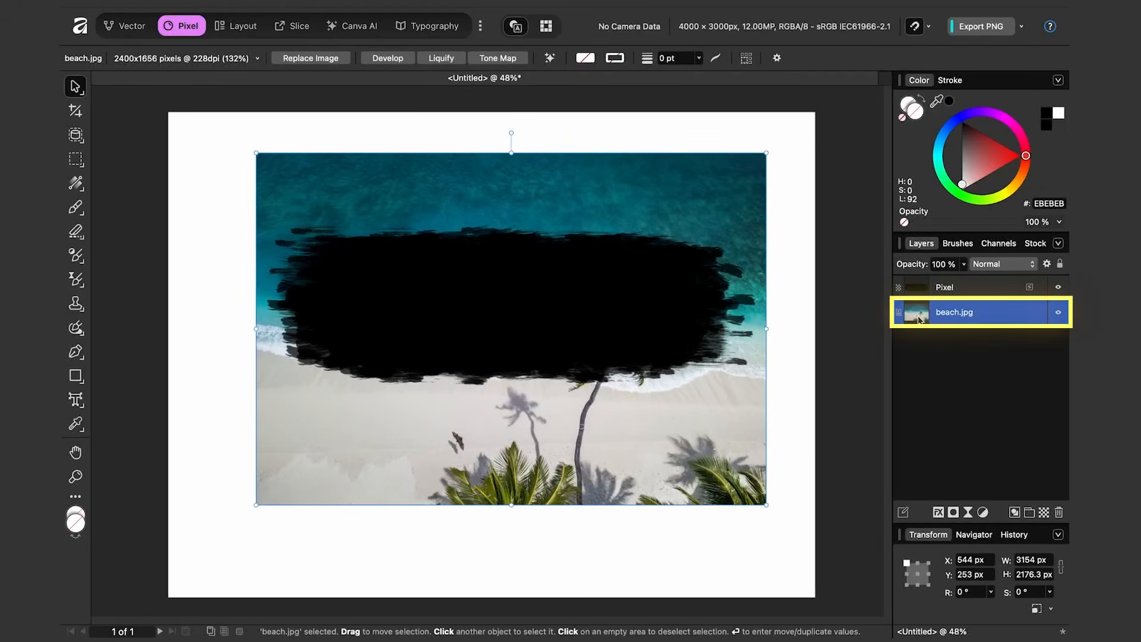
{"action": "left_click_drag", "start_coordinate": [944, 319], "coordinate": [954, 292]}
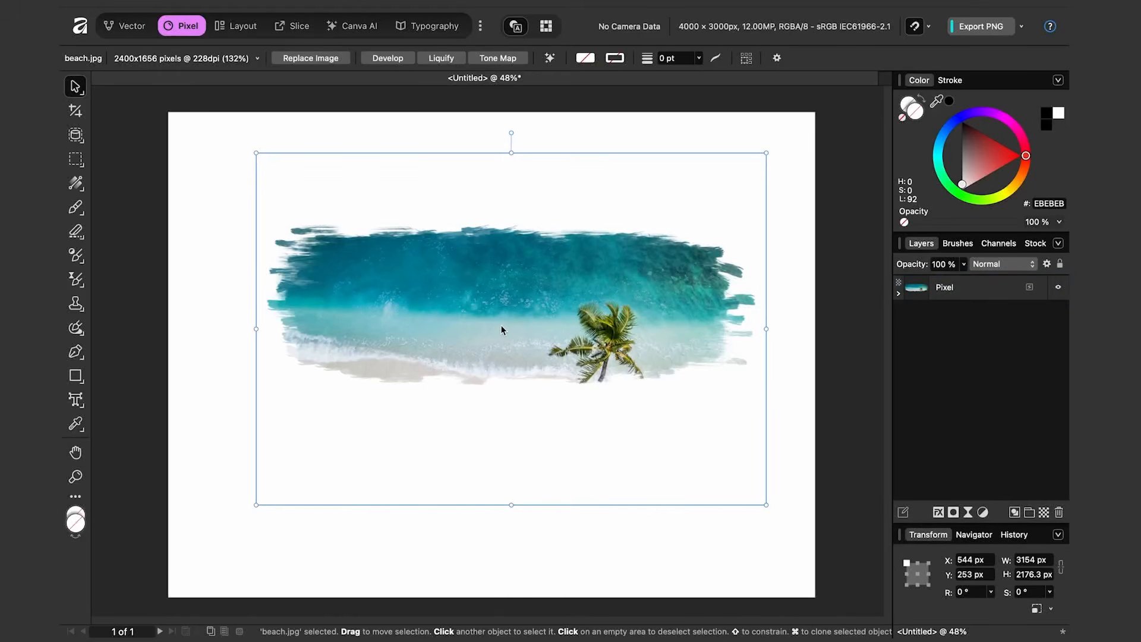
{"action": "left_click", "coordinate": [899, 294]}
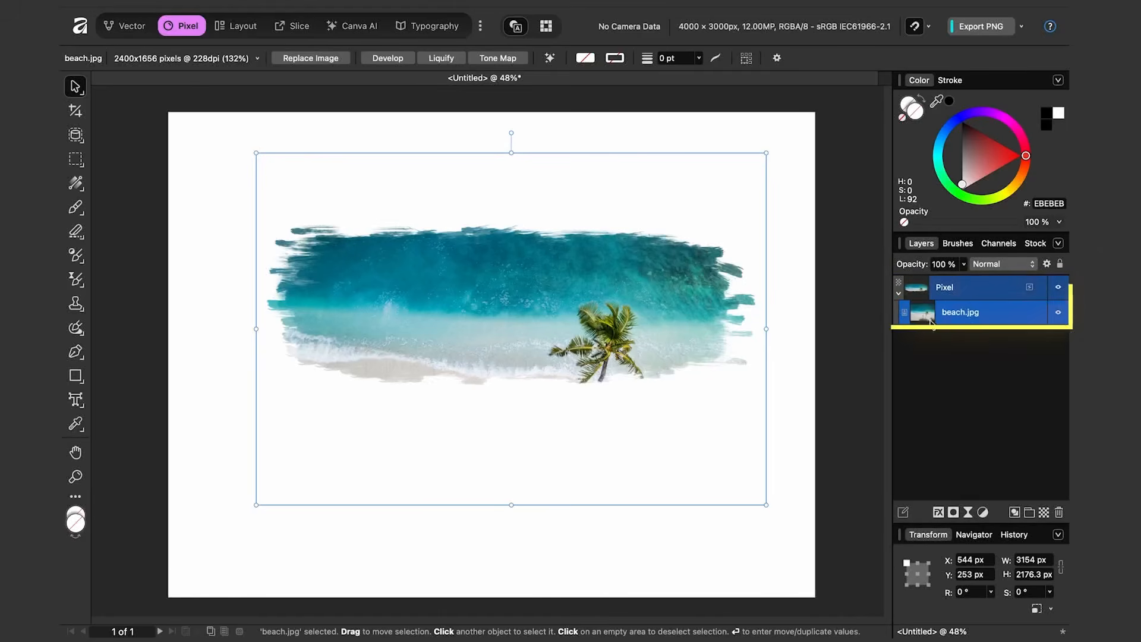
- Enlarge the clipped beach photo to about 3376 × 2329 px and move it up to X 433 px, Y -97 px
{"action": "mouse_move", "coordinate": [683, 390]}
{"action": "left_mouse_down"}
{"action": "mouse_move", "coordinate": [679, 333]}
{"action": "mouse_move", "coordinate": [642, 335]}
{"action": "mouse_move", "coordinate": [718, 356]}
{"action": "mouse_move", "coordinate": [640, 380]}
{"action": "mouse_move", "coordinate": [659, 347]}
{"action": "mouse_move", "coordinate": [660, 357]}
{"action": "left_mouse_up"}
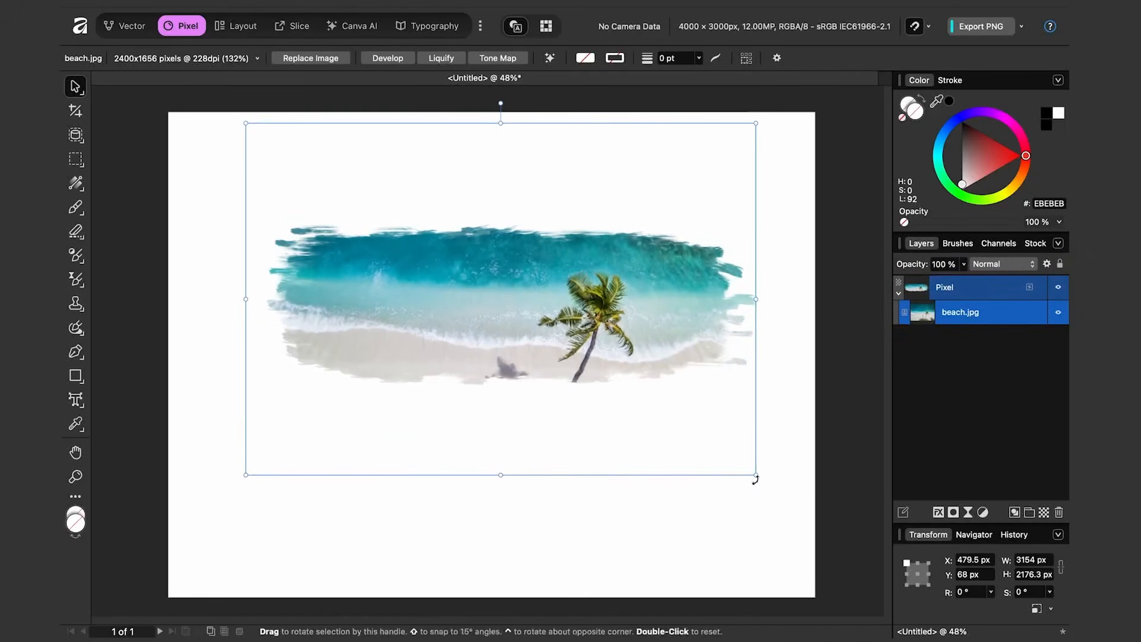
{"action": "left_click_drag", "start_coordinate": [756, 475], "coordinate": [792, 500]}
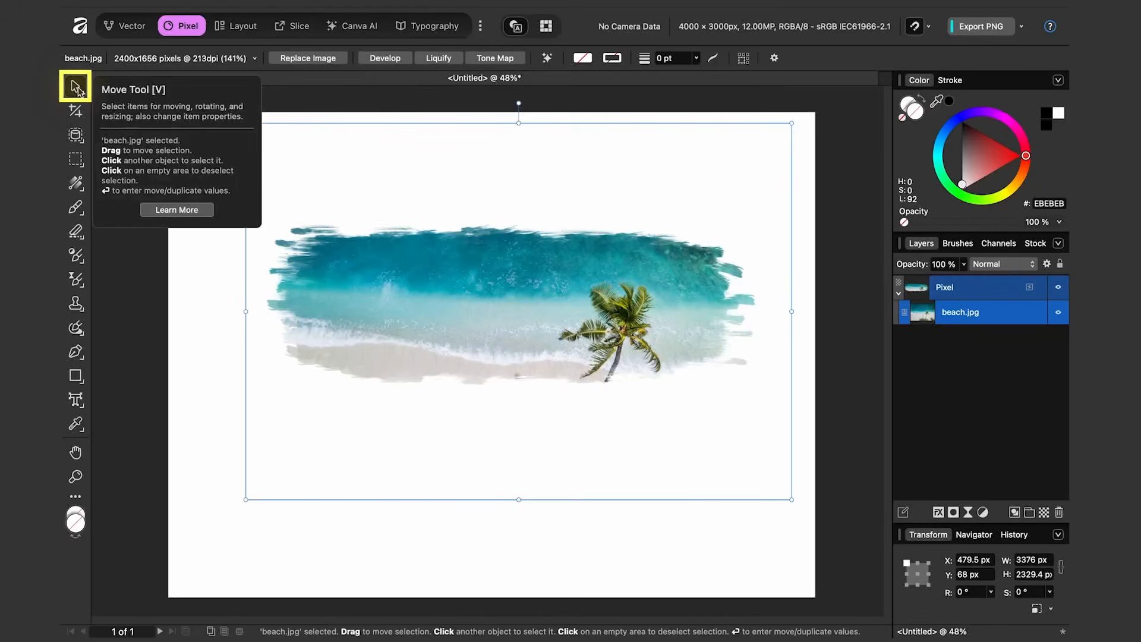
{"action": "left_click_drag", "start_coordinate": [582, 355], "coordinate": [577, 330]}
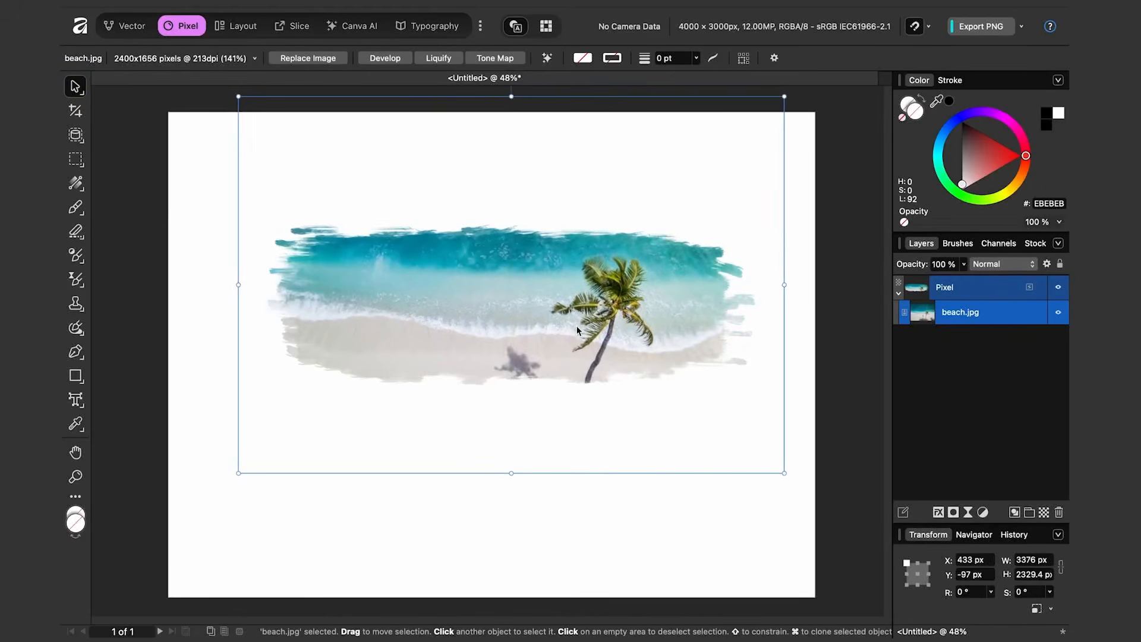
- Undo the moves, the enlargement and the clipping of beach.jpg
{"action": "key", "text": "super+z"}
{"action": "key", "text": "super+z"}
{"action": "key", "text": "super+z"}
{"action": "key", "text": "super+z"}
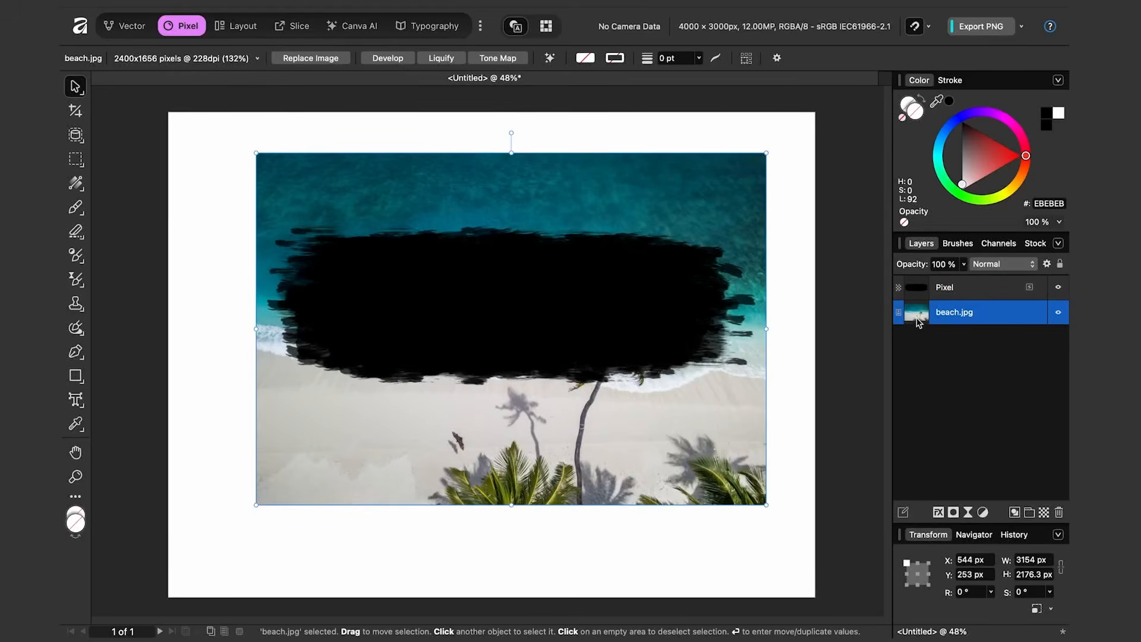
- Try nesting beach.jpg as a mask on the Pixel layer and moving it, and undo both changes
{"action": "left_click_drag", "start_coordinate": [919, 322], "coordinate": [916, 291]}
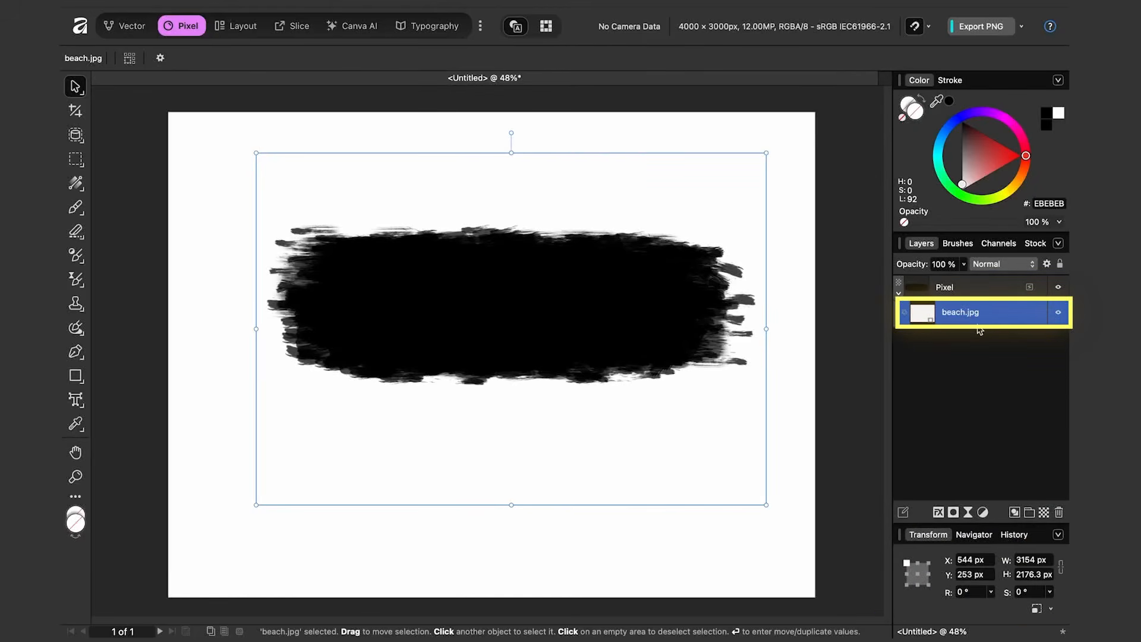
{"action": "left_click_drag", "start_coordinate": [730, 240], "coordinate": [743, 263]}
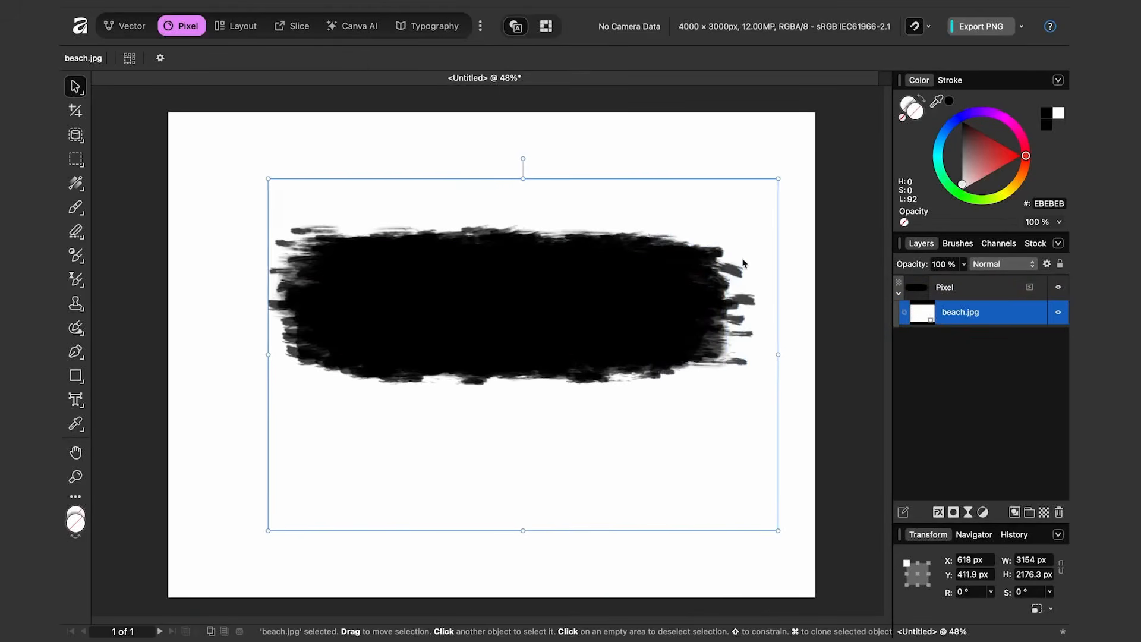
{"action": "key", "text": "super+z"}
{"action": "key", "text": "super+z"}
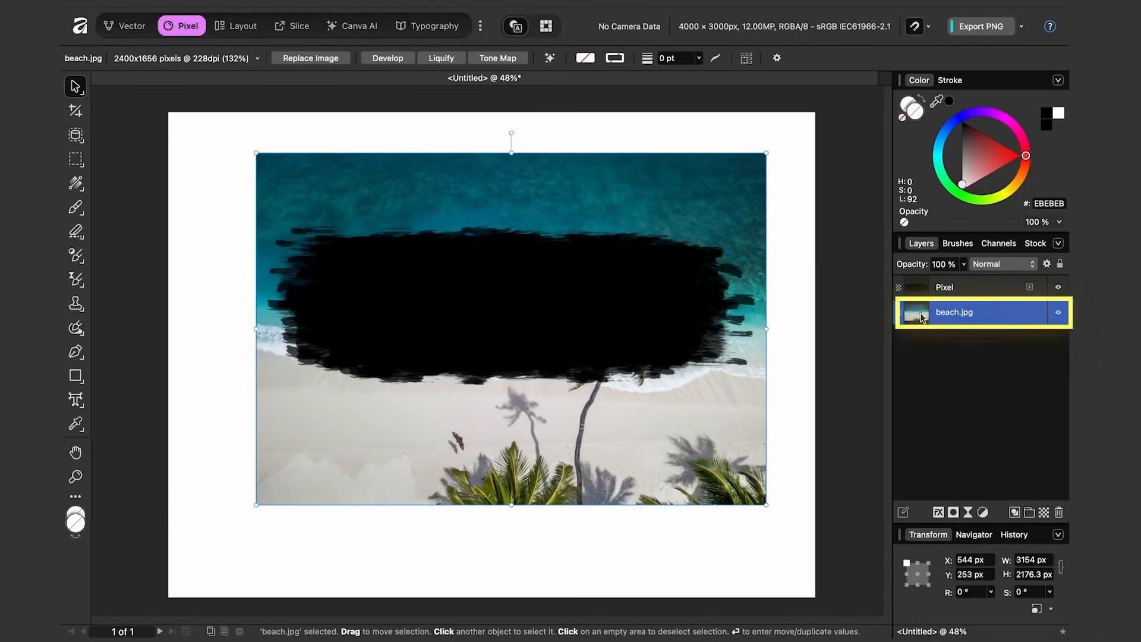
- Clip beach.jpg to the Pixel layer and move the photo up inside the brush shape to Y 87 px
{"action": "left_click_drag", "start_coordinate": [931, 316], "coordinate": [953, 290]}
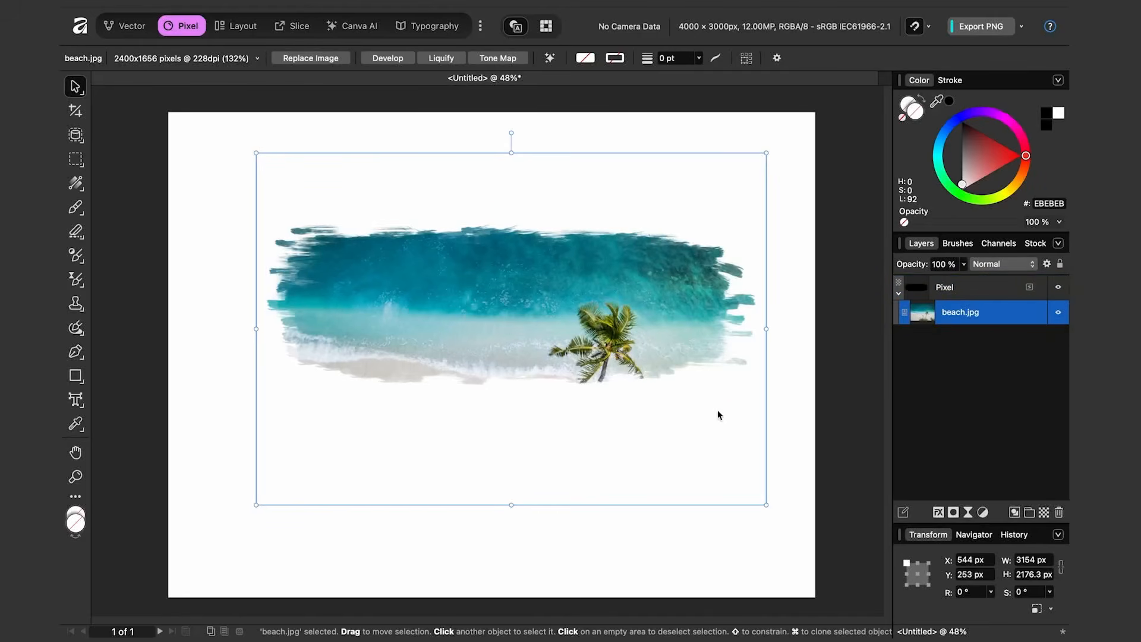
{"action": "left_click_drag", "start_coordinate": [718, 415], "coordinate": [711, 393]}
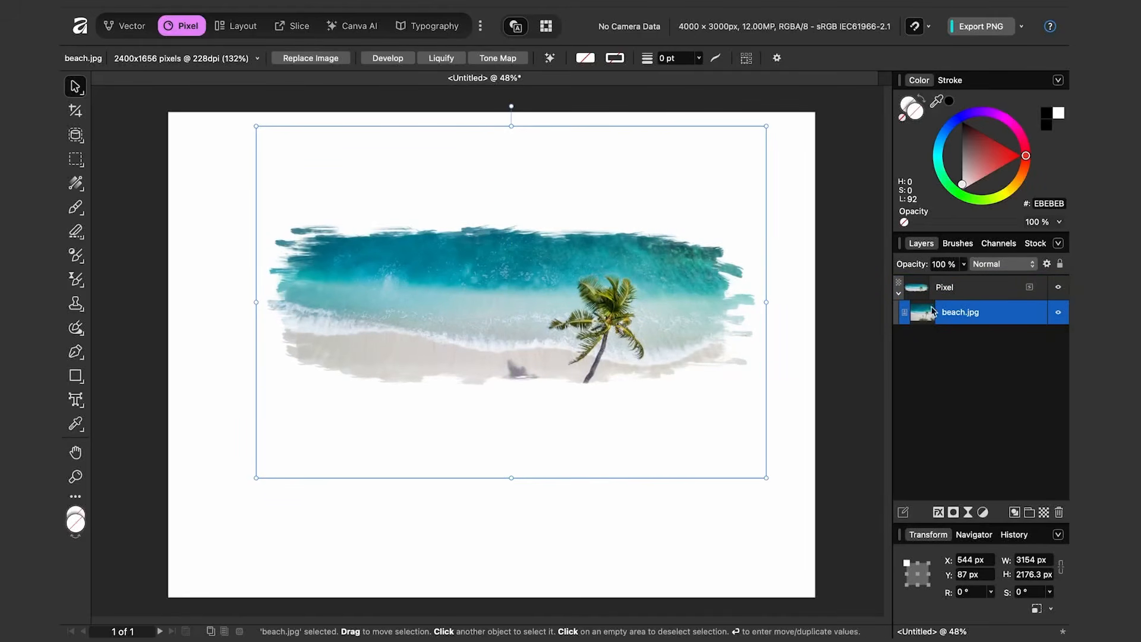
- Extend the brush shape on the Pixel layer upward and downward with the black Paint Brush at 517.8 px to reveal more photo
{"action": "left_click", "coordinate": [951, 292]}
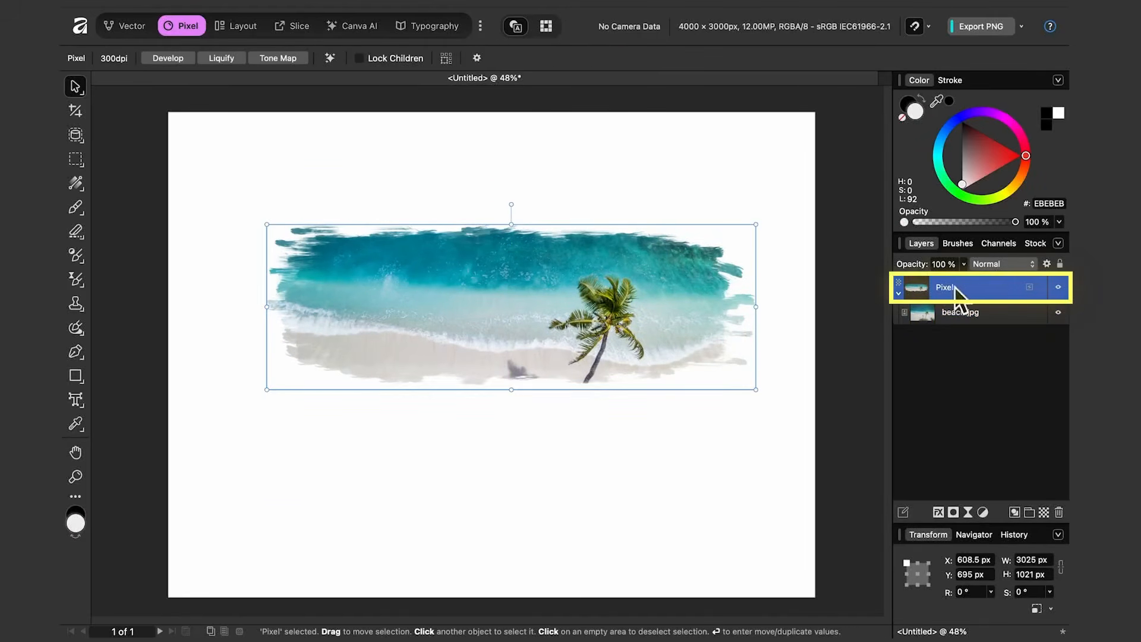
{"action": "left_click", "coordinate": [75, 209]}
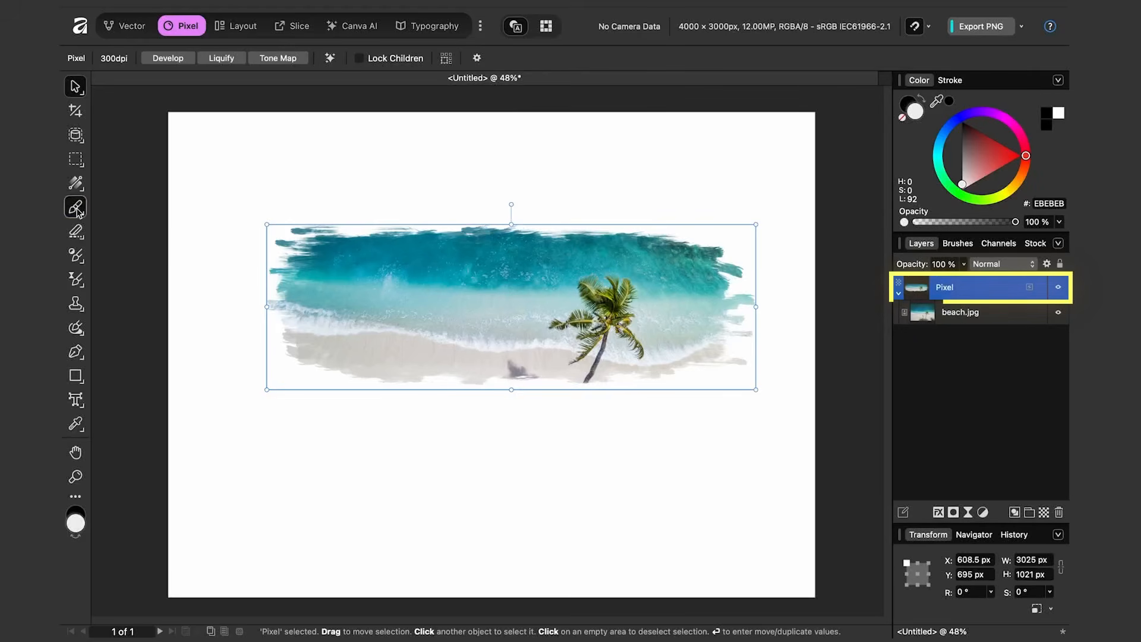
{"action": "mouse_move", "coordinate": [438, 260]}
{"action": "left_mouse_down"}
{"action": "mouse_move", "coordinate": [685, 265]}
{"action": "mouse_move", "coordinate": [670, 296]}
{"action": "mouse_move", "coordinate": [682, 332]}
{"action": "mouse_move", "coordinate": [658, 354]}
{"action": "mouse_move", "coordinate": [500, 375]}
{"action": "mouse_move", "coordinate": [365, 358]}
{"action": "mouse_move", "coordinate": [575, 383]}
{"action": "mouse_move", "coordinate": [623, 371]}
{"action": "mouse_move", "coordinate": [458, 303]}
{"action": "mouse_move", "coordinate": [514, 337]}
{"action": "left_mouse_up"}
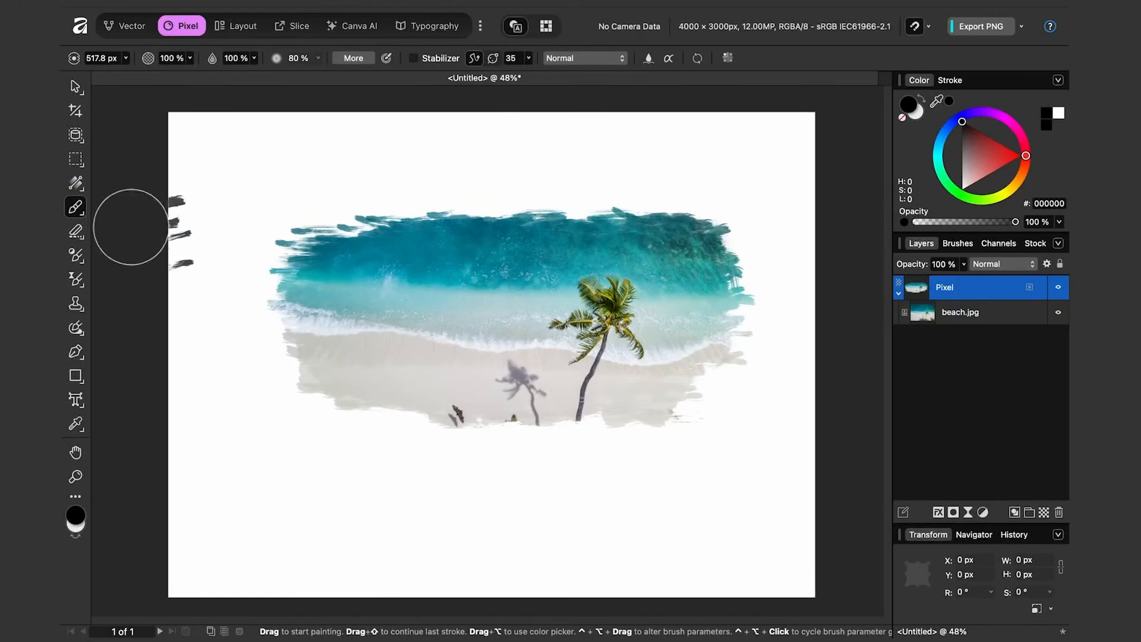
- Trim the upper edge of the brush shape on the Pixel layer with the Erase Brush at 147.2 px
{"action": "left_click", "coordinate": [78, 235]}
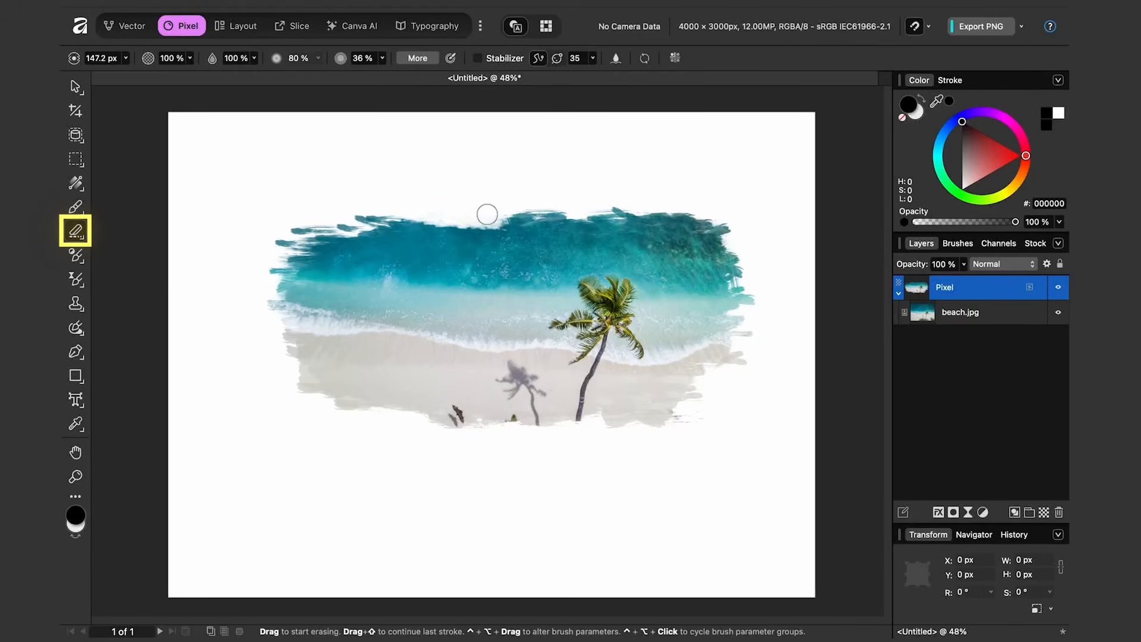
{"action": "left_click_drag", "start_coordinate": [519, 214], "coordinate": [386, 217]}
{"action": "mouse_move", "coordinate": [598, 212]}
{"action": "left_mouse_down"}
{"action": "mouse_move", "coordinate": [564, 223]}
{"action": "mouse_move", "coordinate": [685, 221]}
{"action": "left_mouse_up"}
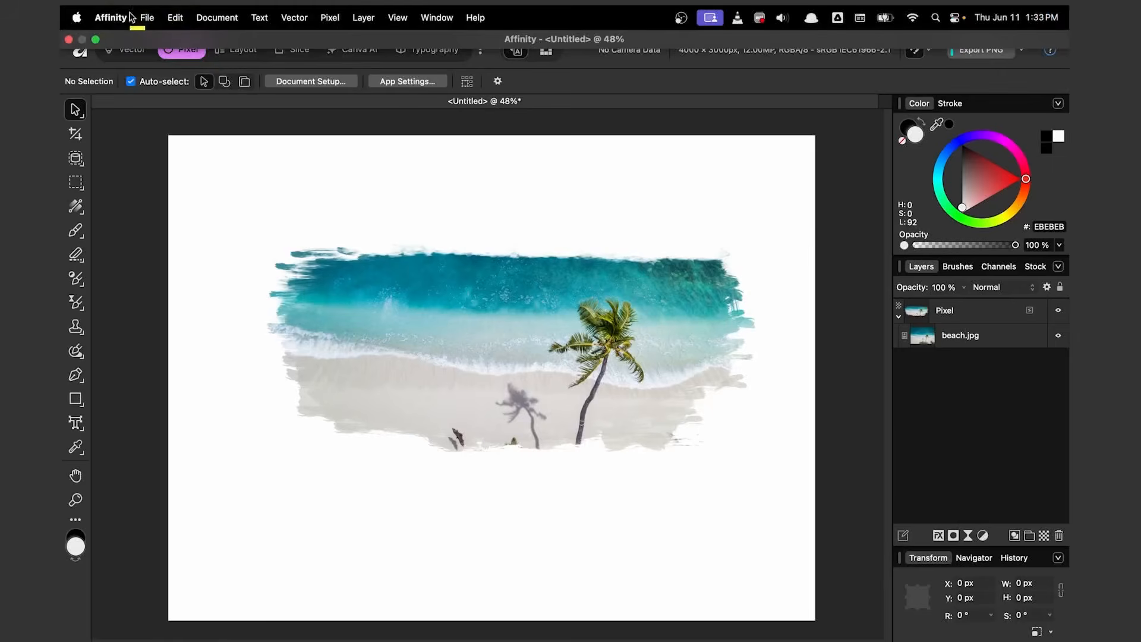
- Save the document as MyPaintStroke.af in the tmp folder
{"action": "left_click", "coordinate": [147, 18]}
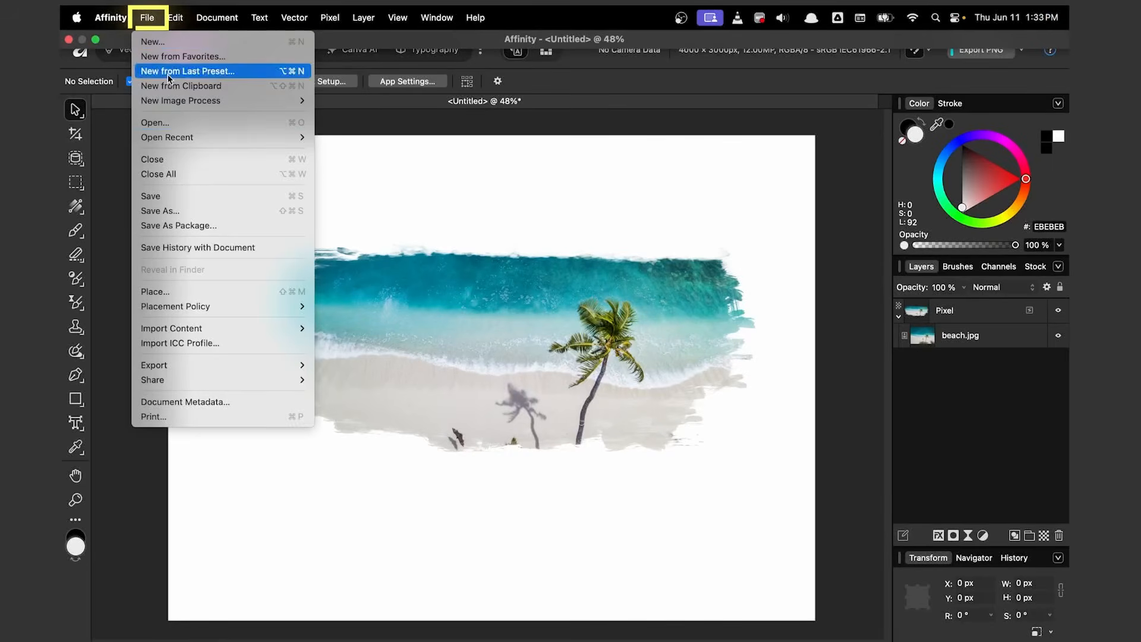
{"action": "left_click", "coordinate": [202, 195]}
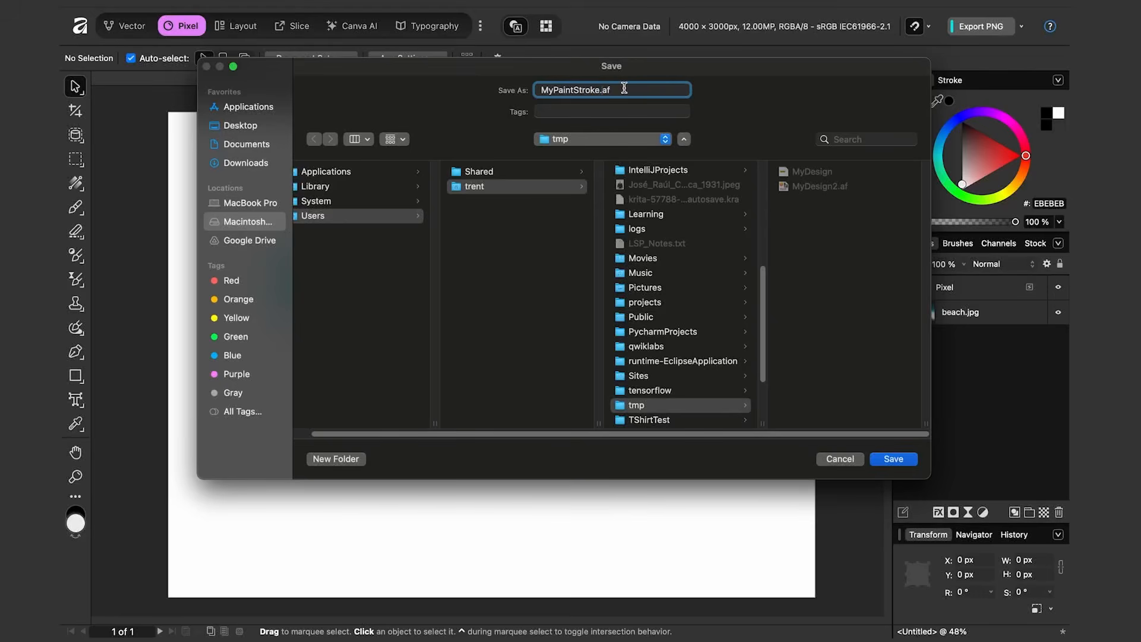
{"action": "left_click", "coordinate": [897, 461]}
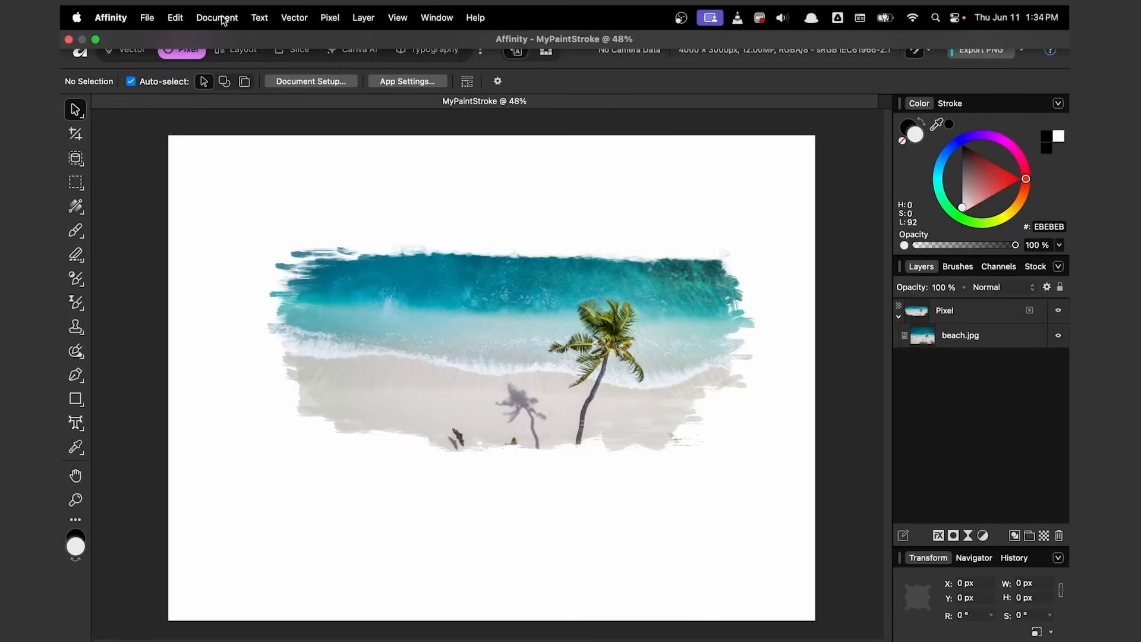
- Turn on the document's transparent background
{"action": "left_click", "coordinate": [223, 20]}
{"action": "mouse_move", "coordinate": [233, 59]}
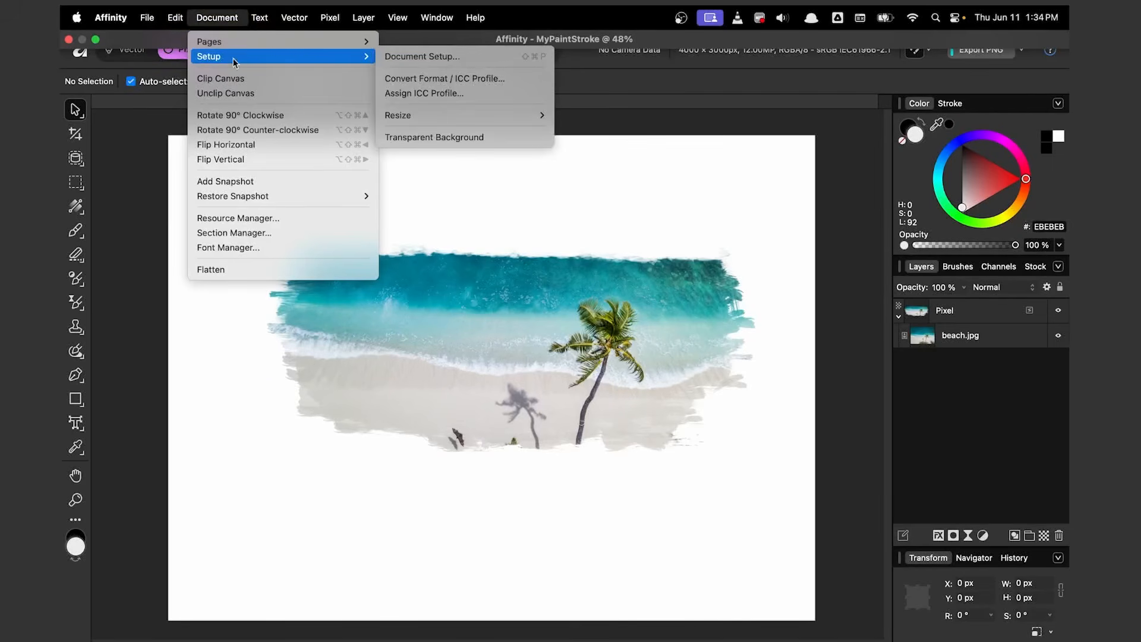
{"action": "left_click", "coordinate": [450, 137]}
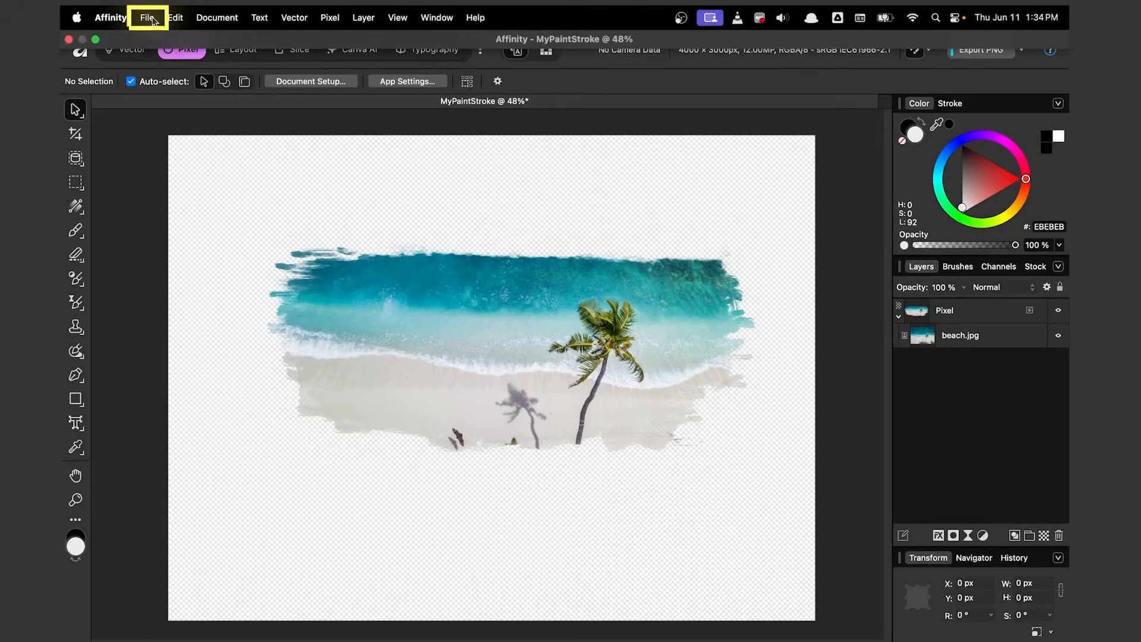
- Export the whole document in PNG format as MyPaintStroke.png in the tmp folder, and open the exported file
{"action": "left_click", "coordinate": [147, 17]}
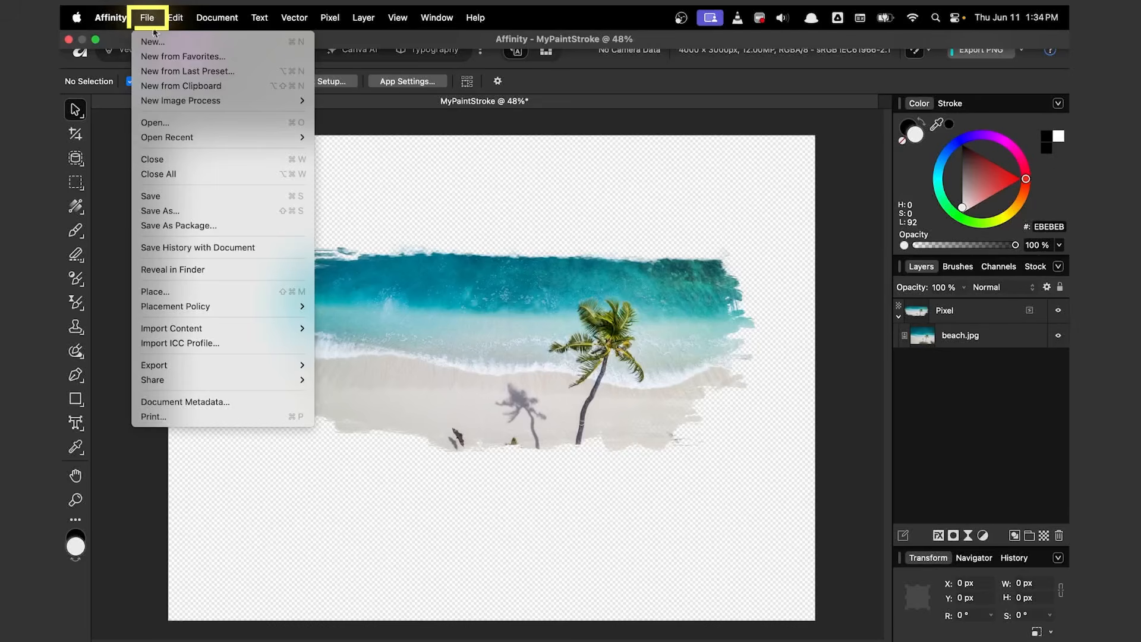
{"action": "mouse_move", "coordinate": [196, 367]}
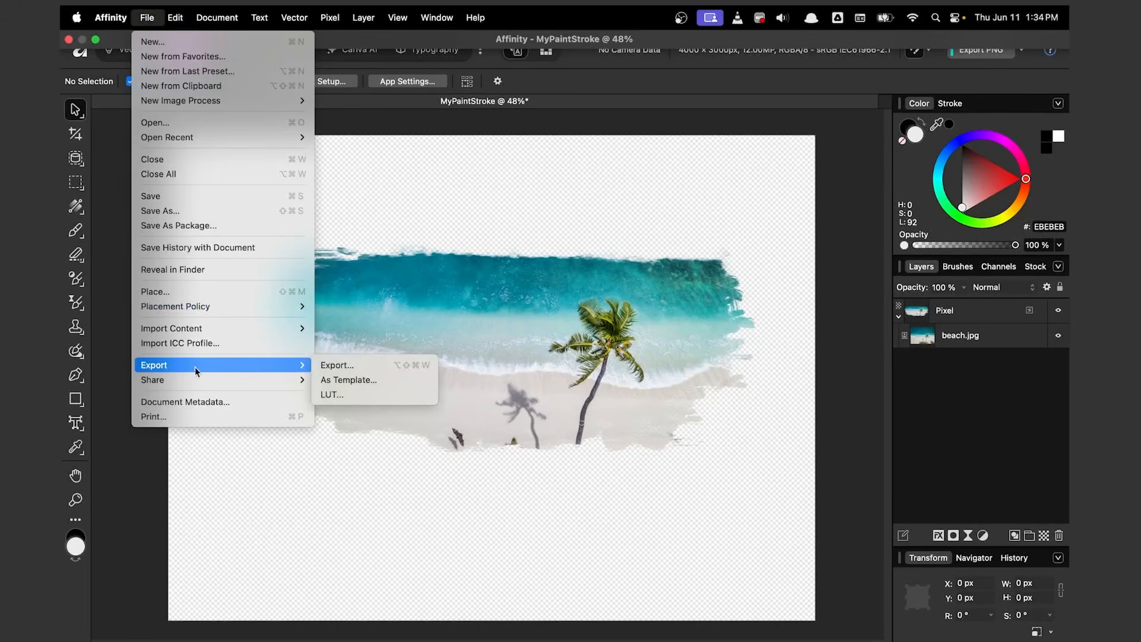
{"action": "left_click", "coordinate": [342, 362]}
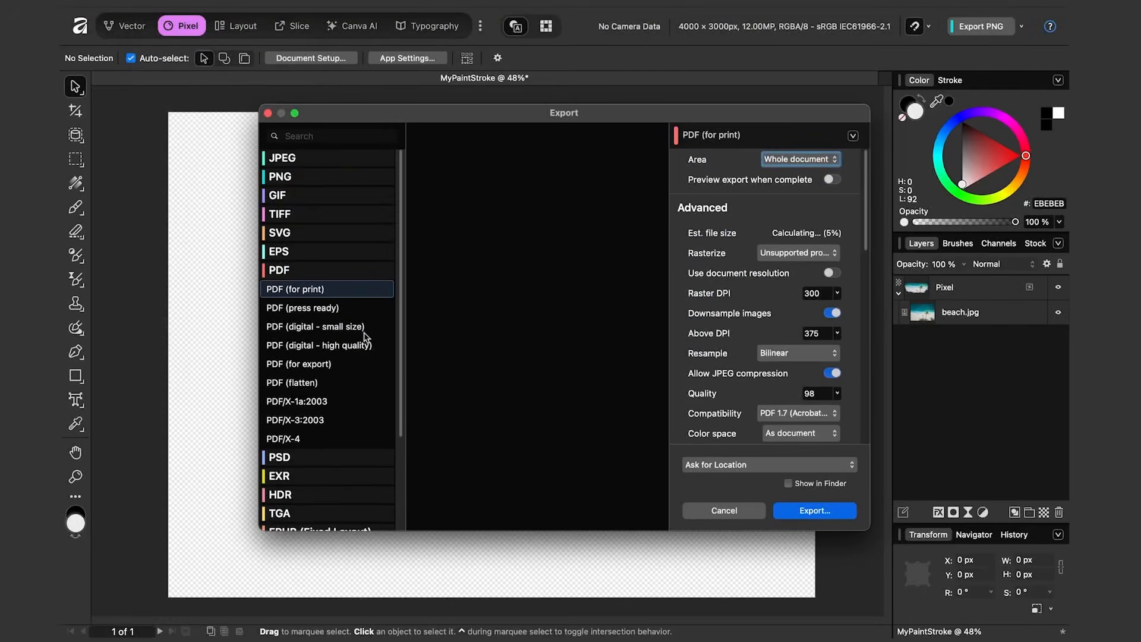
{"action": "left_click", "coordinate": [287, 200]}
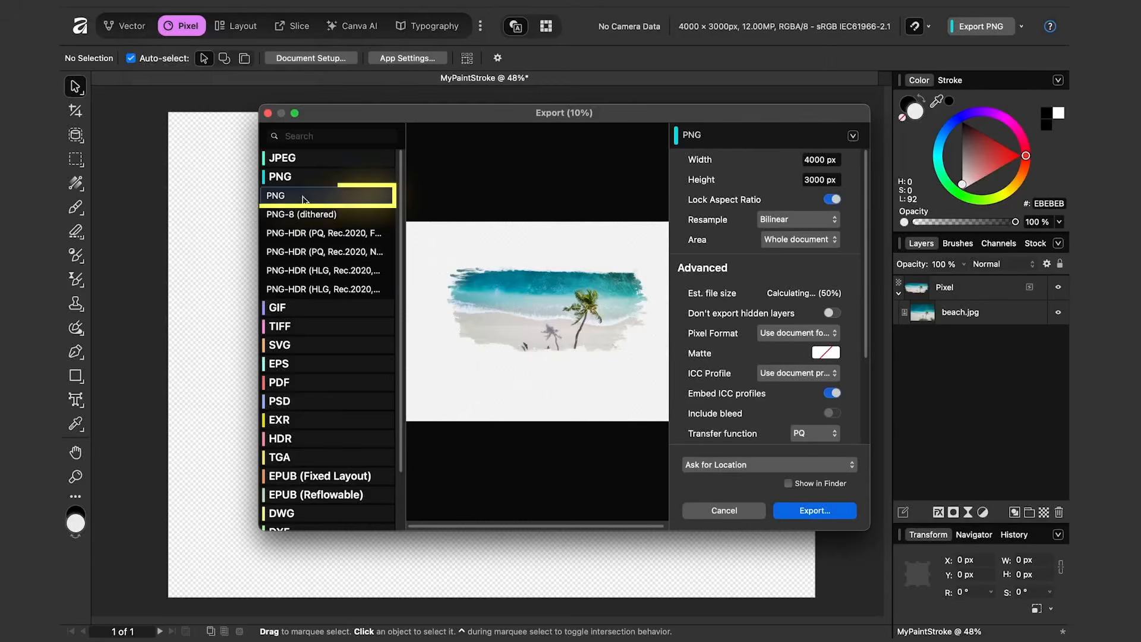
{"action": "left_click", "coordinate": [815, 510]}
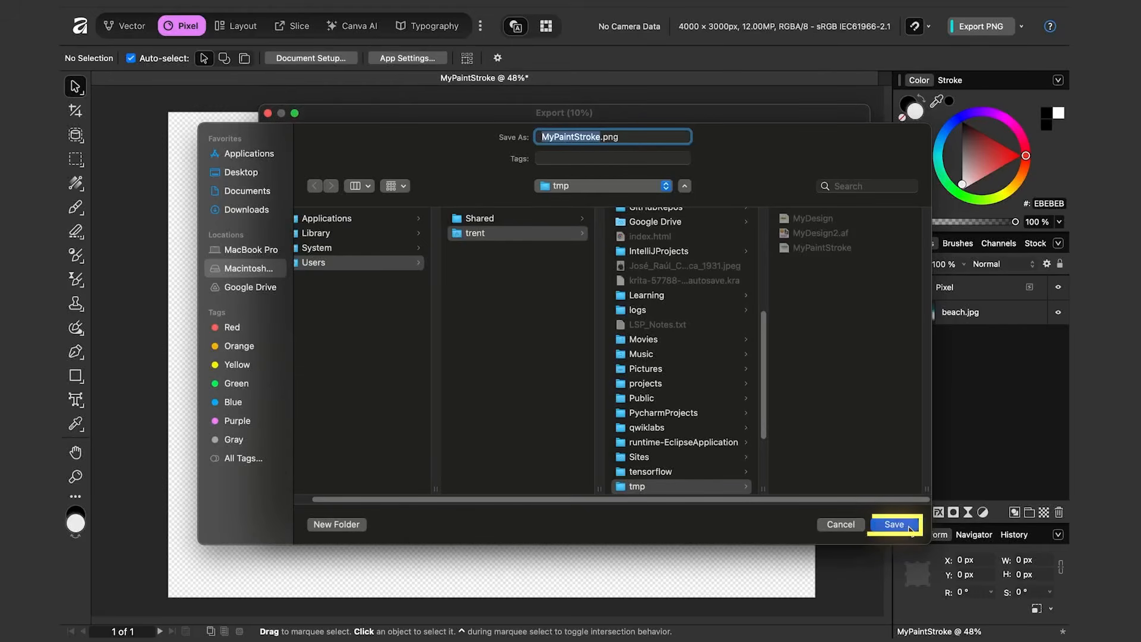
{"action": "left_click", "coordinate": [886, 525]}
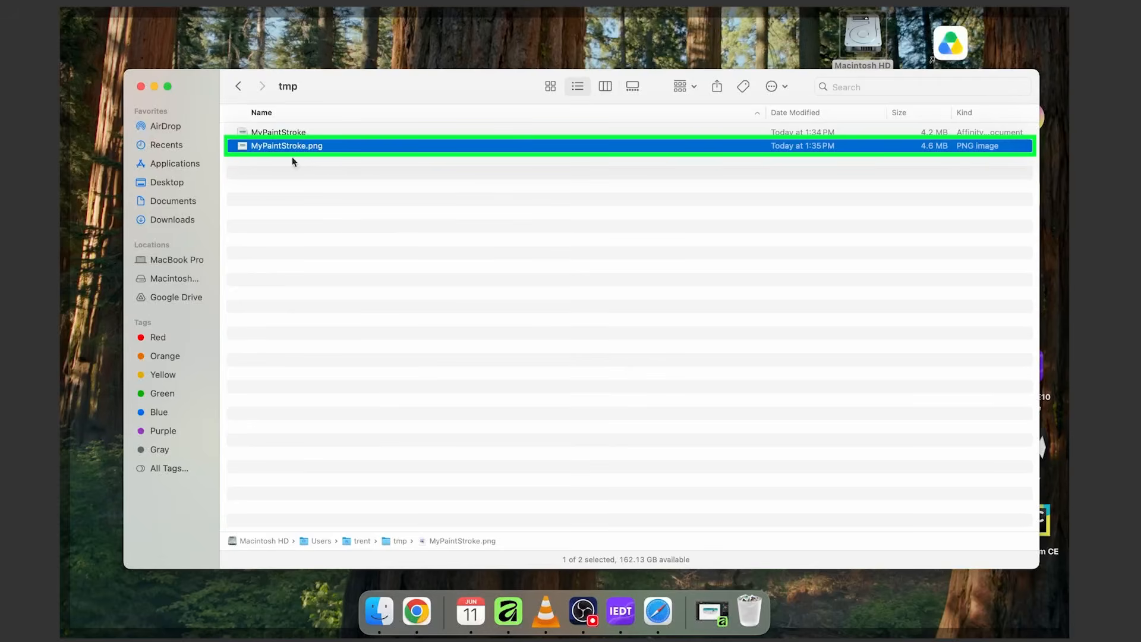
{"action": "double_click", "coordinate": [282, 147]}
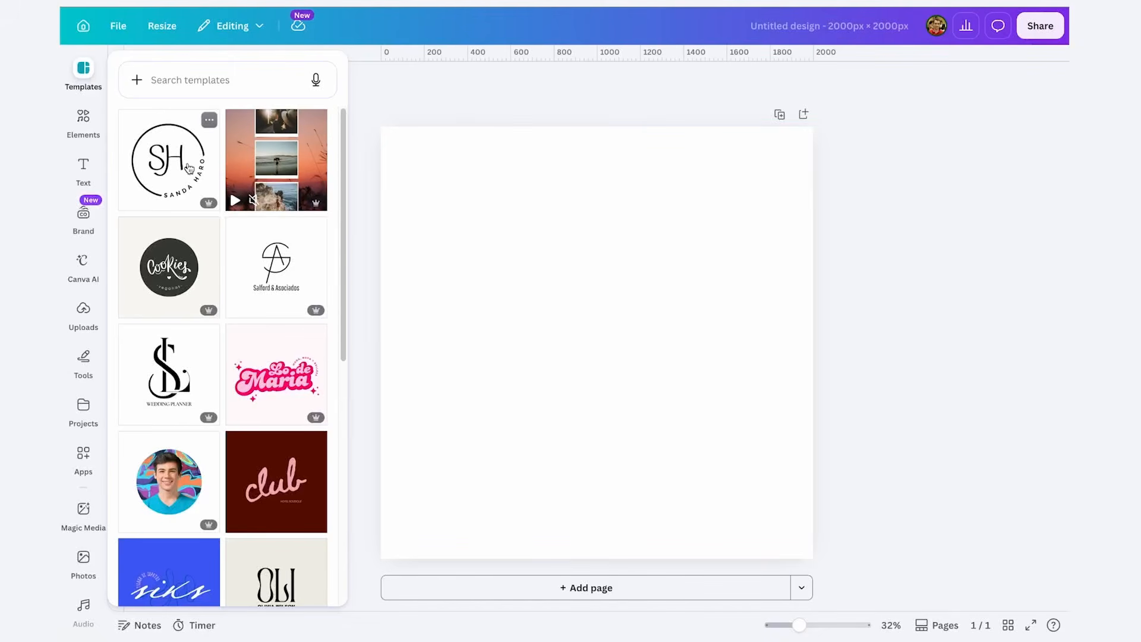
- In the blank 2000 × 2000 px Canva design, upload MyPaintStroke.png from the tmp folder and place it on the page
{"action": "left_click", "coordinate": [84, 309]}
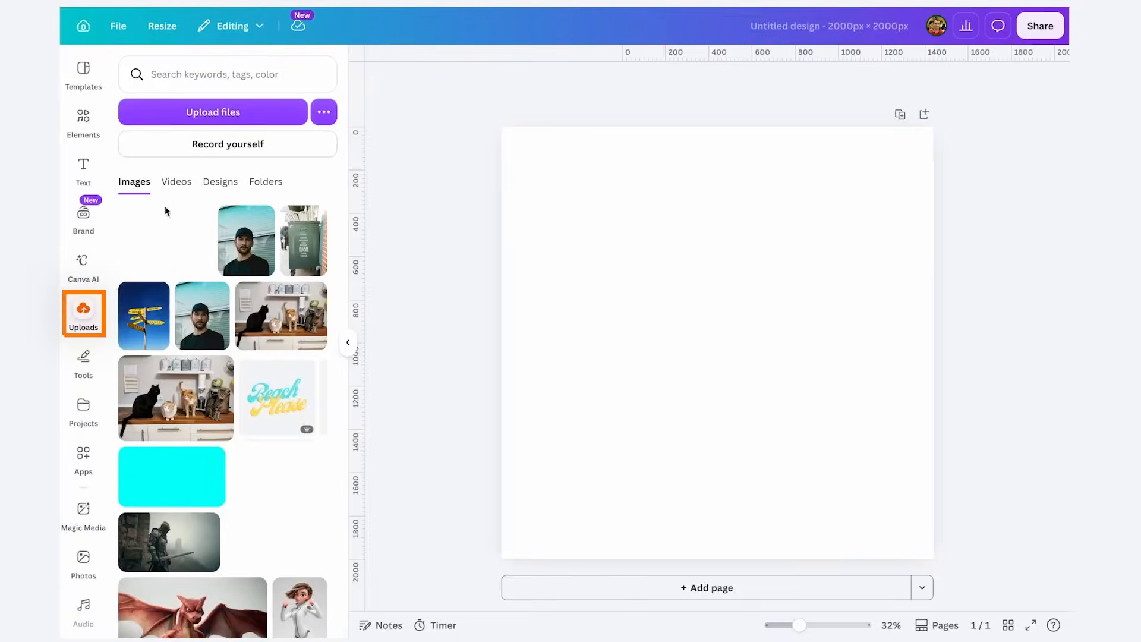
{"action": "left_click", "coordinate": [213, 114]}
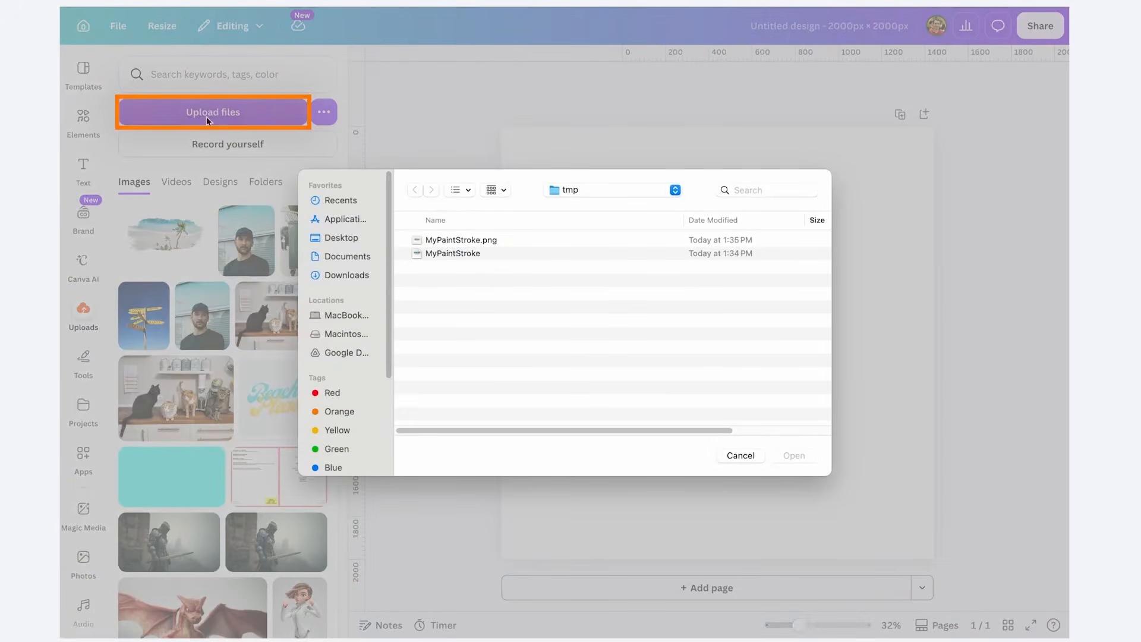
{"action": "left_click", "coordinate": [519, 241]}
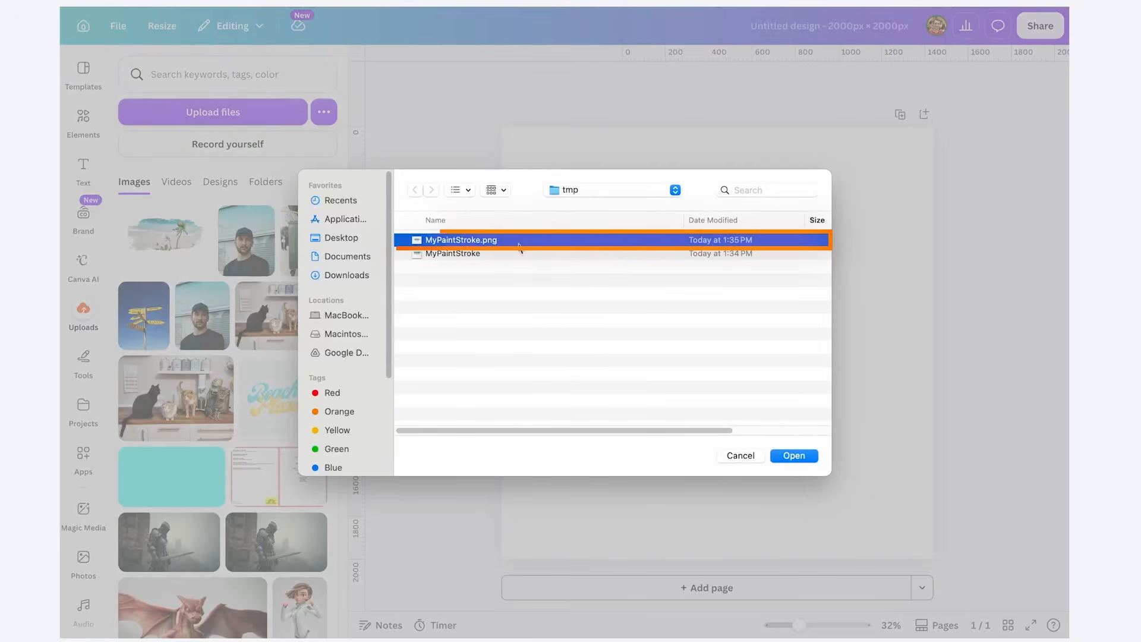
{"action": "left_click", "coordinate": [810, 459]}
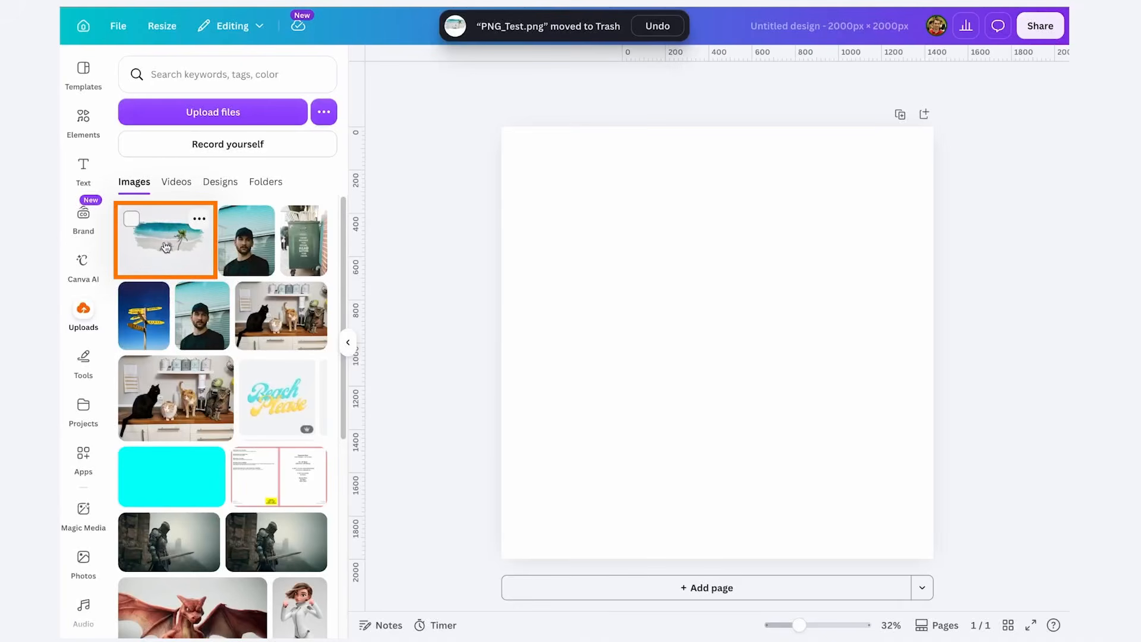
{"action": "left_click_drag", "start_coordinate": [166, 247], "coordinate": [654, 286]}
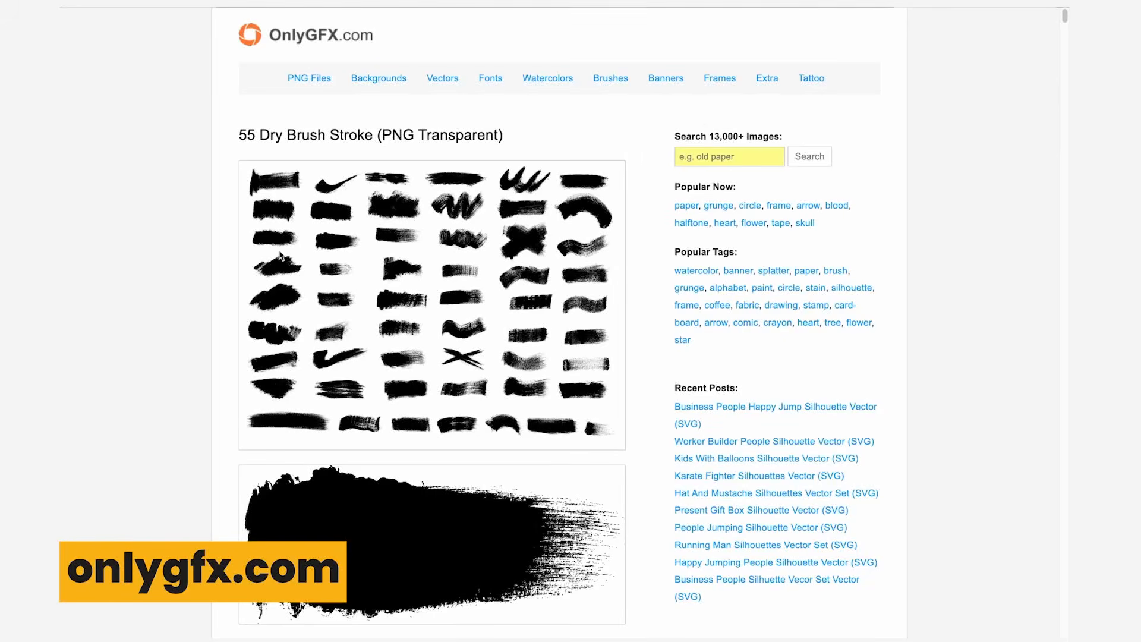
- On OnlyGFX's 55 Dry Brush Stroke page in the browser, find a wide, rough-edged black stroke and copy its image
{"action": "scroll", "coordinate": [318, 258], "scroll_direction": "down", "scroll_amount": 9}
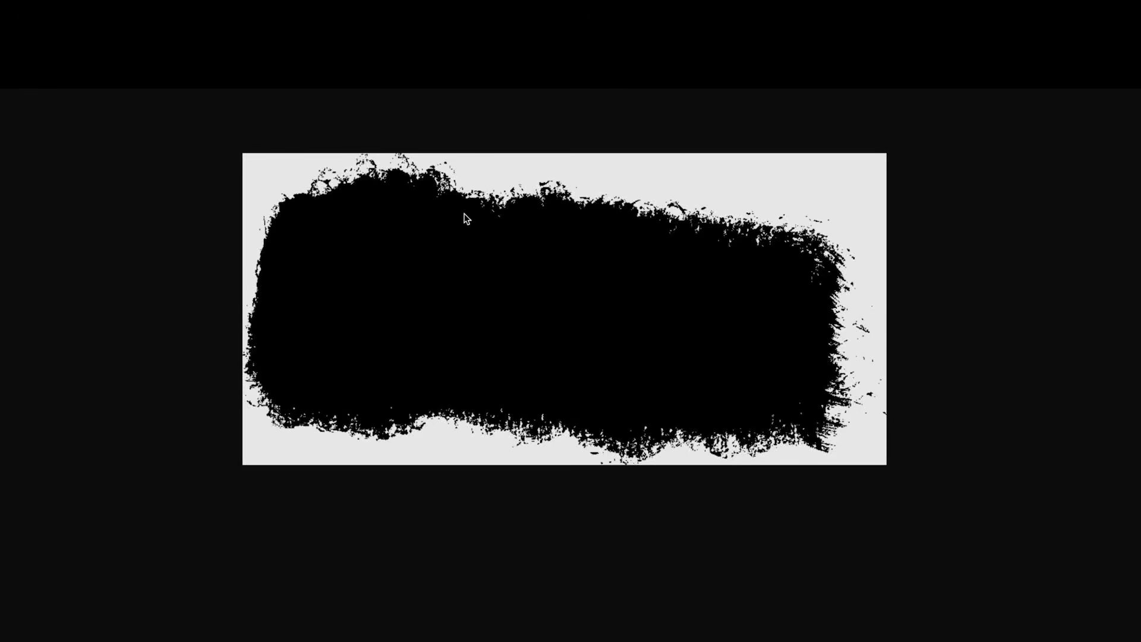
{"action": "right_click", "coordinate": [464, 214]}
{"action": "left_click", "coordinate": [537, 255]}
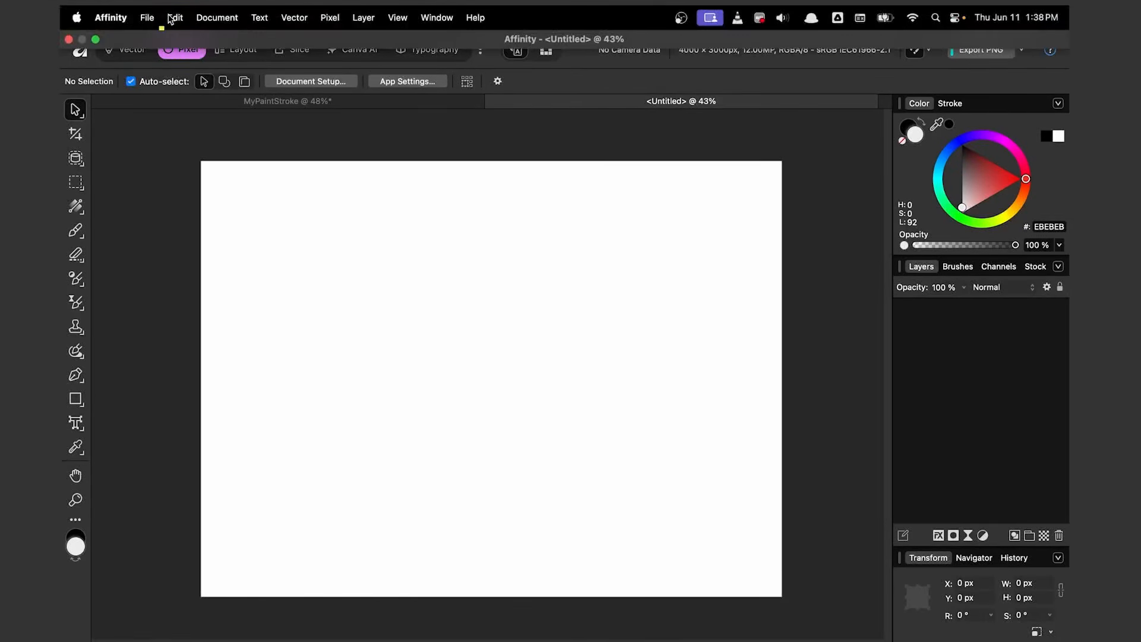
- Paste the copied brush stroke into the untitled Affinity document, enlarge it to about 2926 × 1416 px and position it on the page
{"action": "left_click", "coordinate": [175, 18]}
{"action": "mouse_move", "coordinate": [216, 211]}
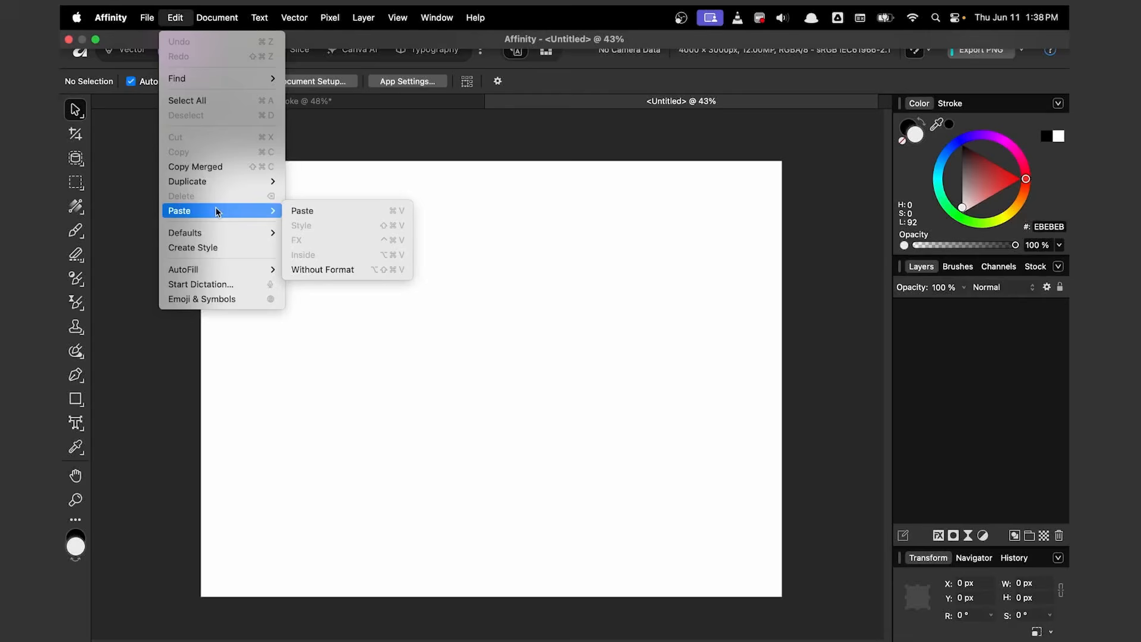
{"action": "left_click", "coordinate": [321, 211]}
{"action": "left_click_drag", "start_coordinate": [562, 324], "coordinate": [838, 154]}
{"action": "mouse_move", "coordinate": [742, 243]}
{"action": "left_mouse_down"}
{"action": "mouse_move", "coordinate": [696, 275]}
{"action": "mouse_move", "coordinate": [594, 283]}
{"action": "left_mouse_up"}
{"action": "left_click_drag", "start_coordinate": [614, 376], "coordinate": [636, 465]}
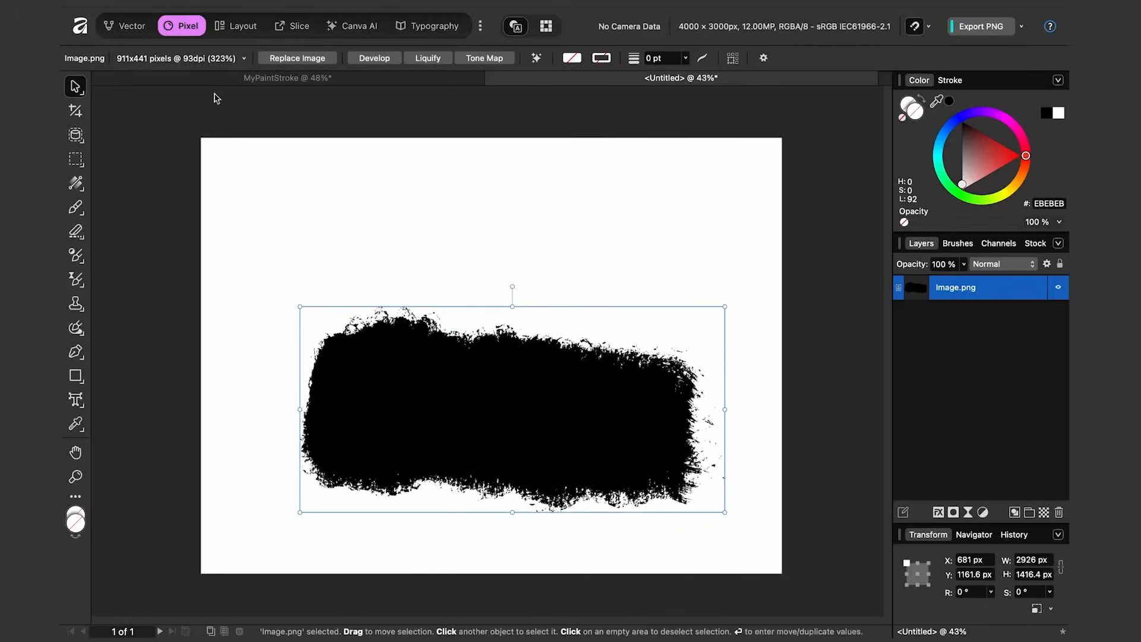
- Place beach.jpg beneath the Image.png layer, and move the brush stroke over the photo to about X 592.5, Y 649.6 px
{"action": "left_click", "coordinate": [147, 20]}
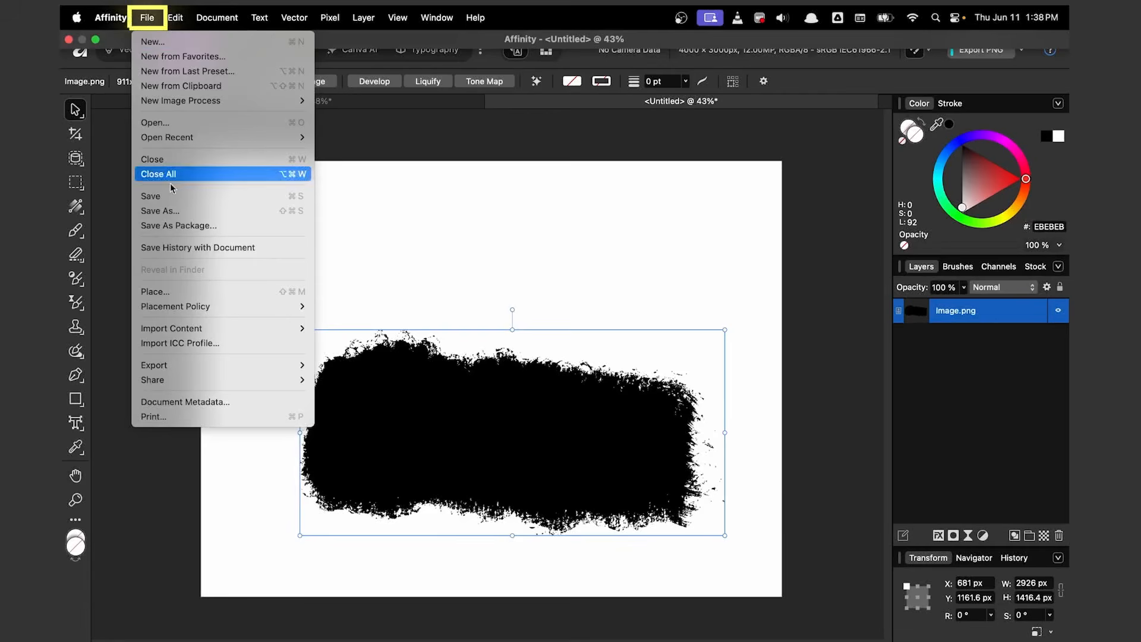
{"action": "left_click", "coordinate": [180, 296]}
{"action": "left_click", "coordinate": [463, 280]}
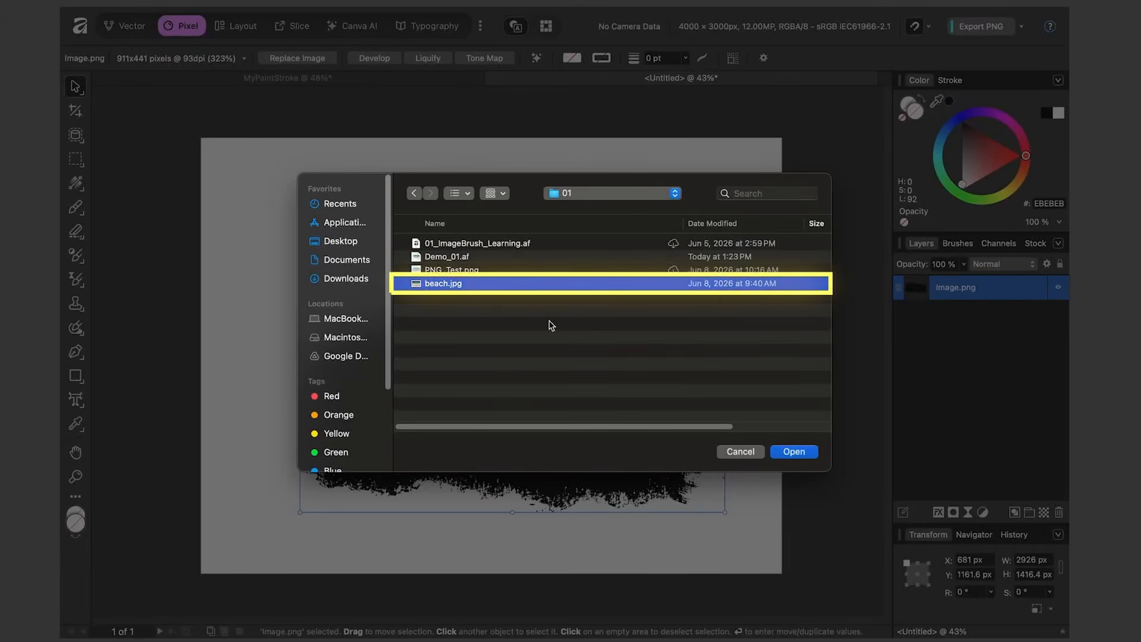
{"action": "left_click", "coordinate": [802, 447]}
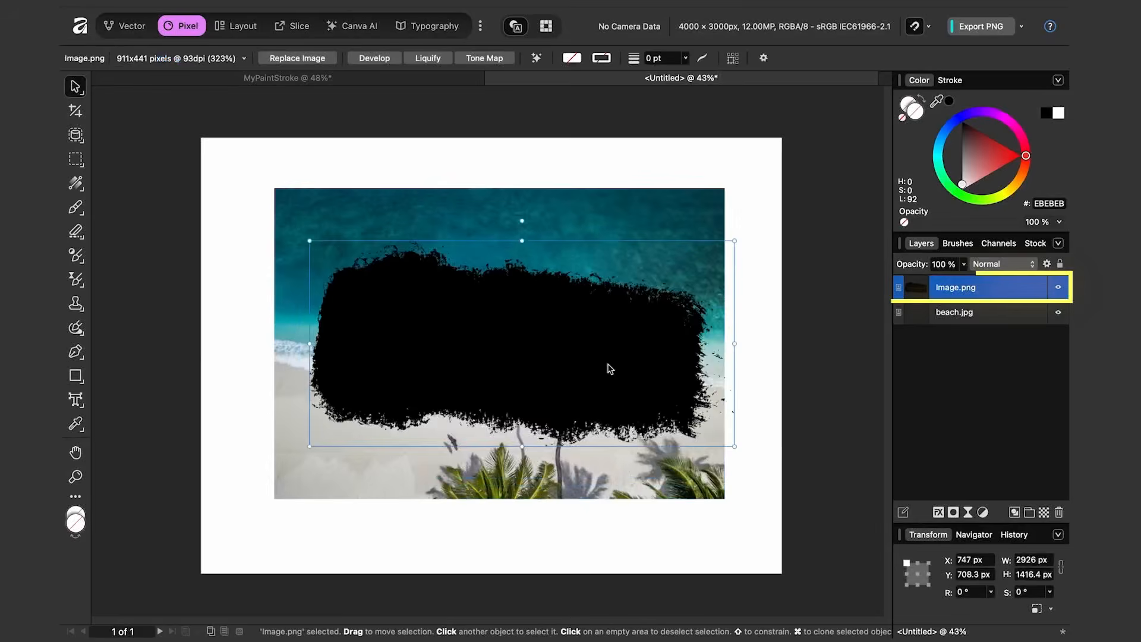
{"action": "left_click_drag", "start_coordinate": [607, 364], "coordinate": [591, 354]}
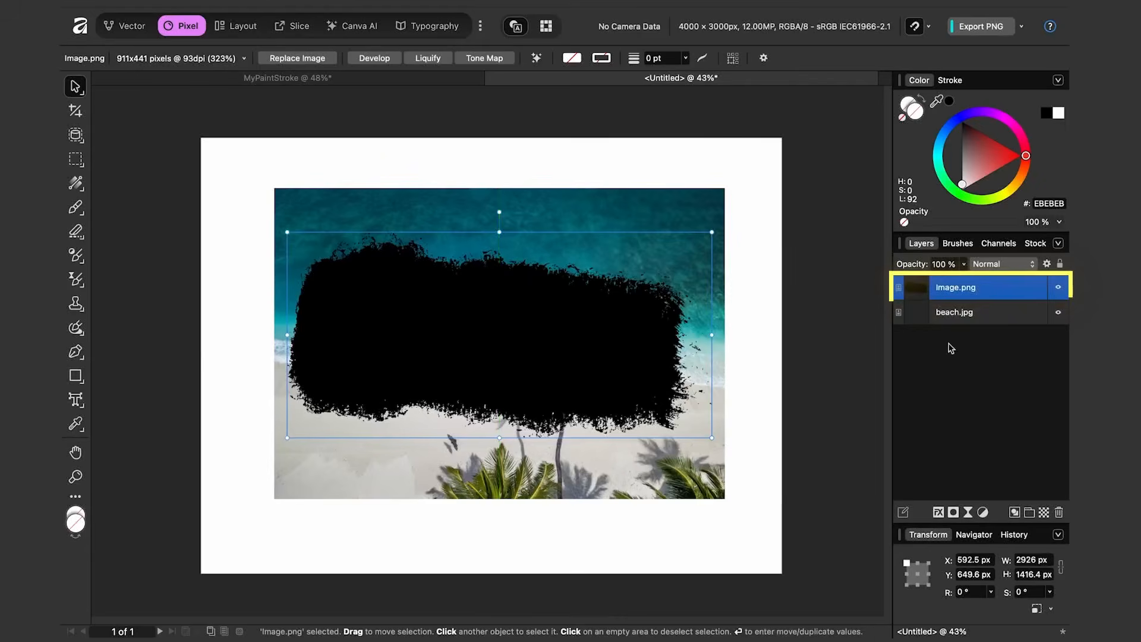
- Try to clip beach.jpg inside the unrasterized Image.png layer, and move it back out beneath that layer
{"action": "left_click", "coordinate": [917, 321]}
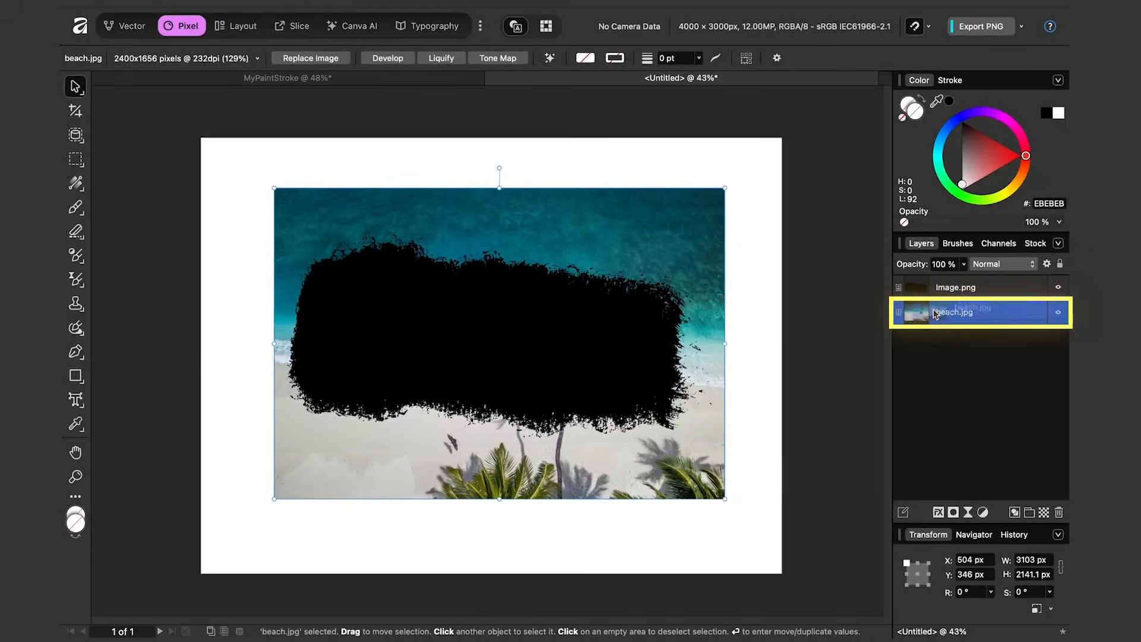
{"action": "left_click_drag", "start_coordinate": [935, 314], "coordinate": [959, 291]}
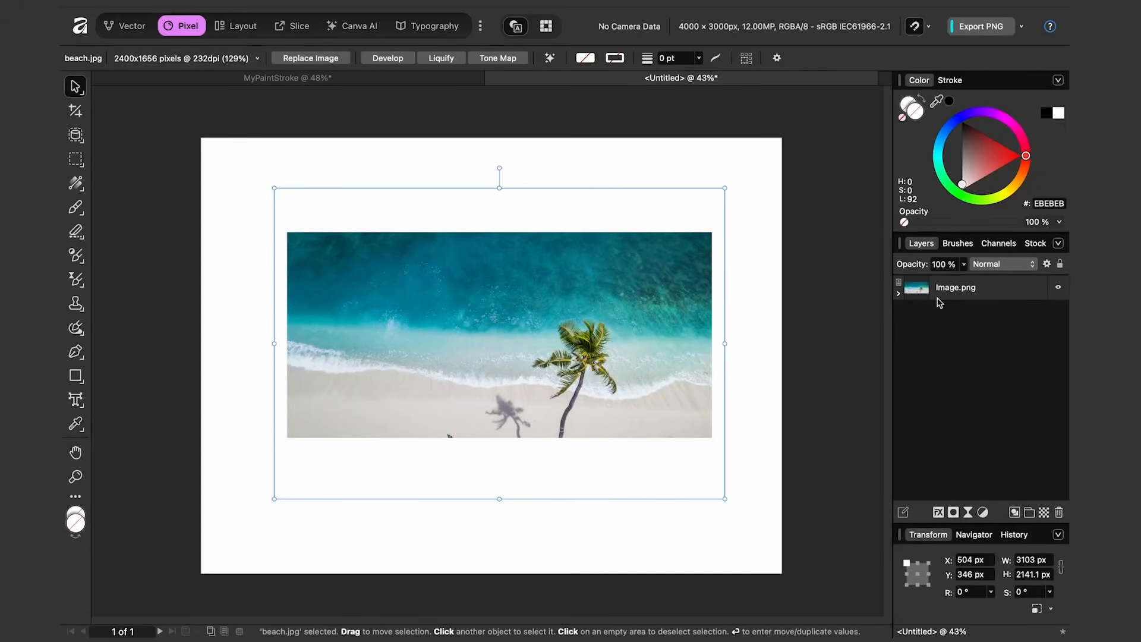
{"action": "left_click", "coordinate": [899, 293]}
{"action": "left_click_drag", "start_coordinate": [916, 321], "coordinate": [955, 336]}
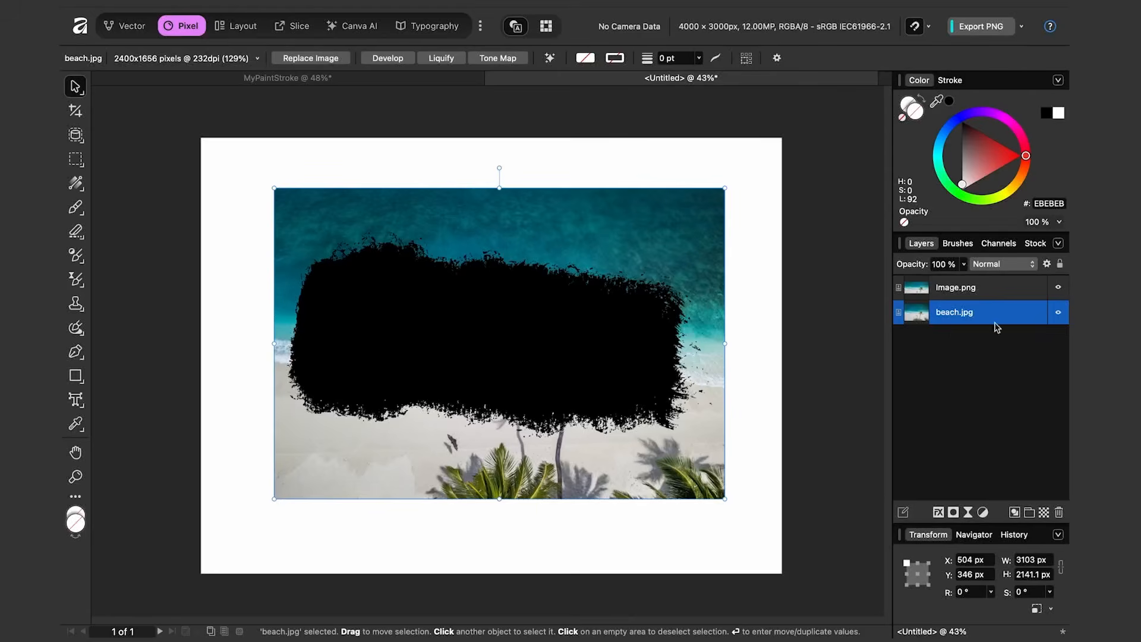
- Try clipping beach.jpg inside a rasterized version of Image.png, and undo back to the two separate image layers
{"action": "left_click", "coordinate": [975, 288]}
{"action": "right_click", "coordinate": [483, 317]}
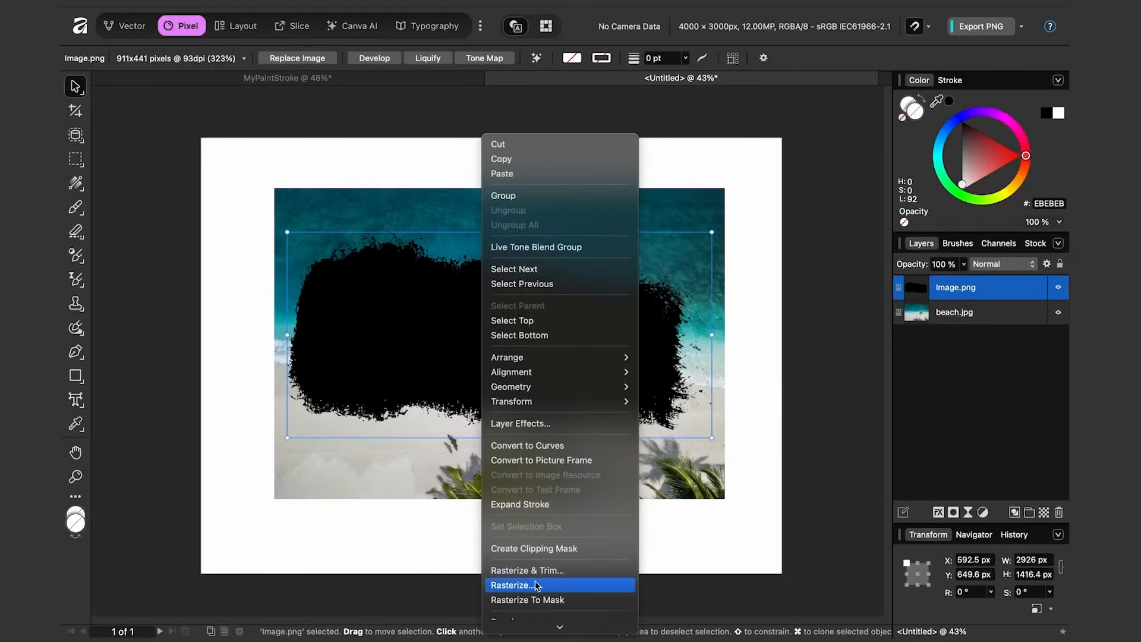
{"action": "left_click", "coordinate": [511, 585]}
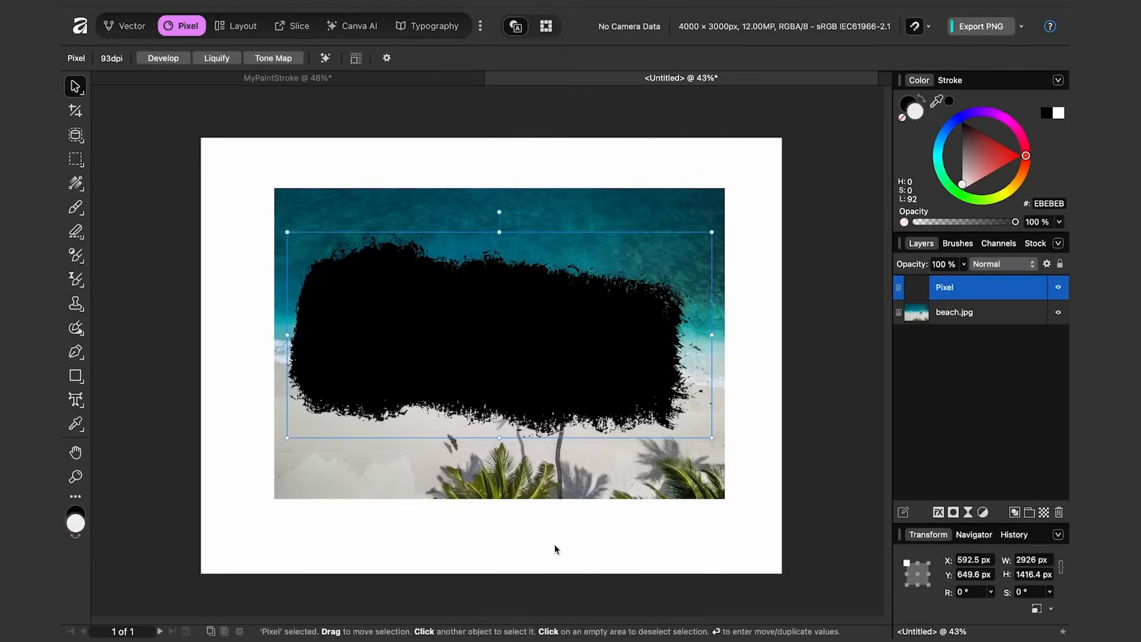
{"action": "left_click", "coordinate": [973, 317]}
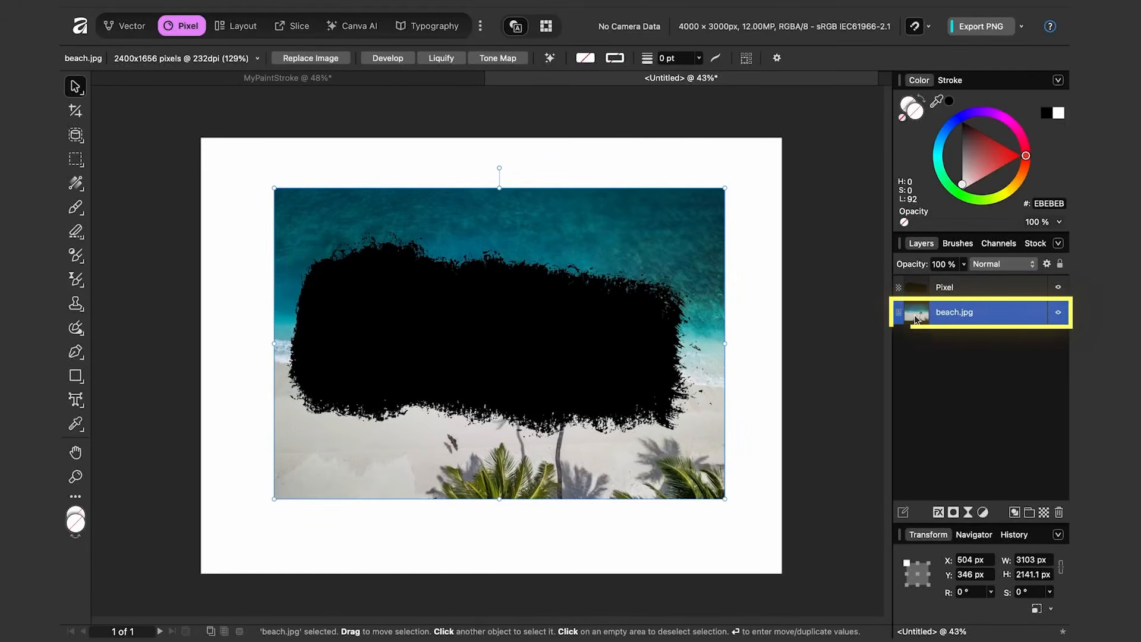
{"action": "left_click_drag", "start_coordinate": [916, 319], "coordinate": [952, 289]}
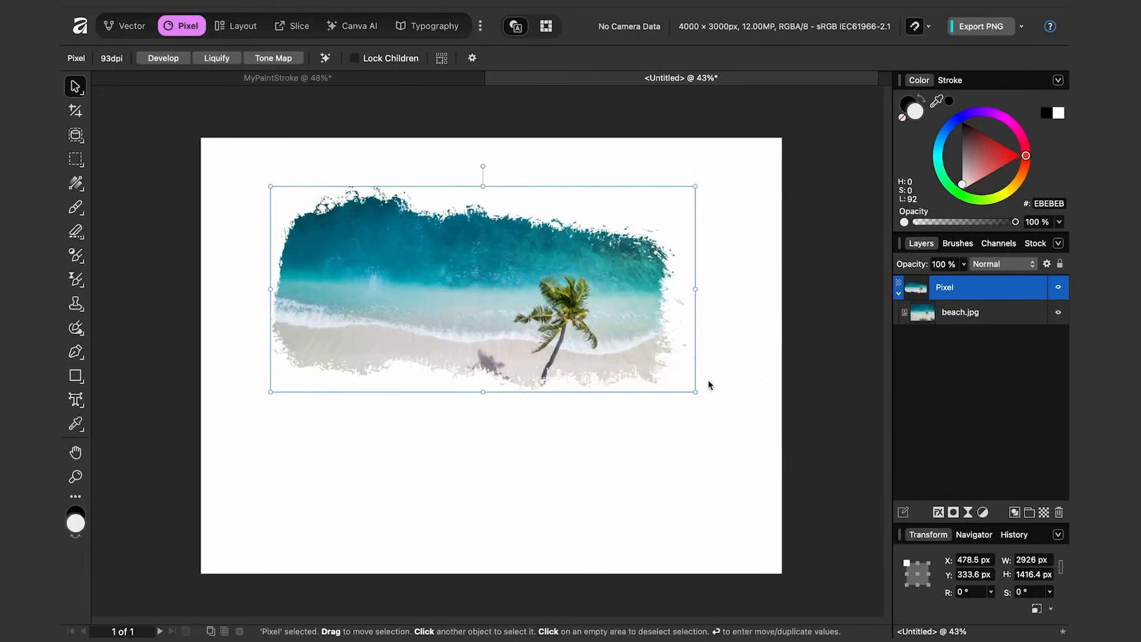
{"action": "left_click", "coordinate": [708, 385]}
{"action": "key", "text": "super+z"}
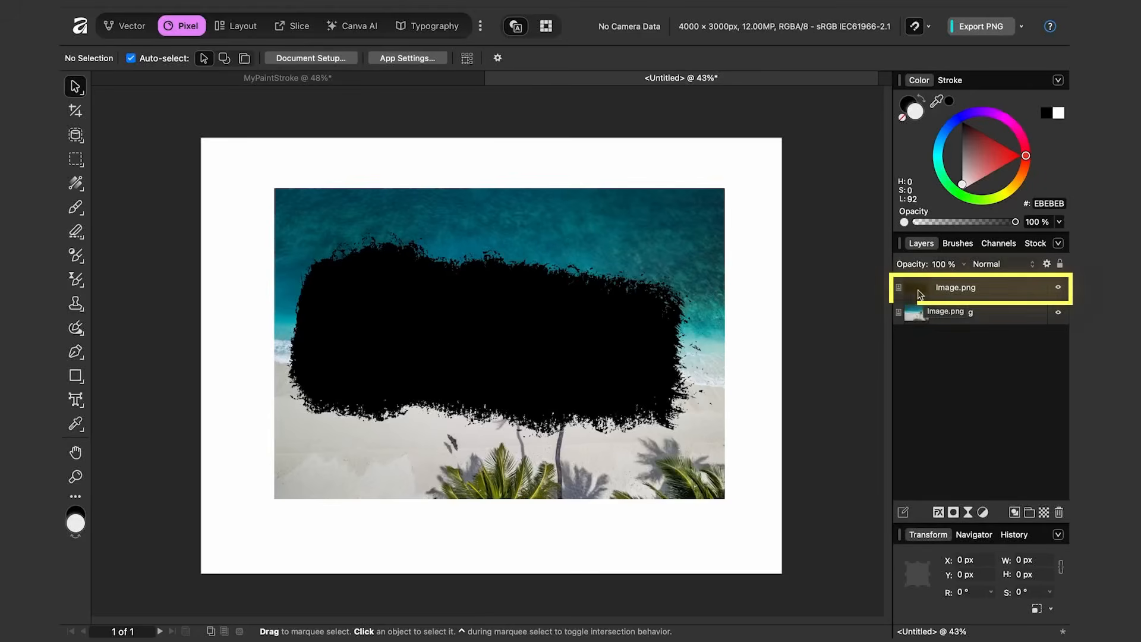
- Rasterize the Image.png brush stroke layer and clip beach.jpg inside it
{"action": "right_click", "coordinate": [919, 291]}
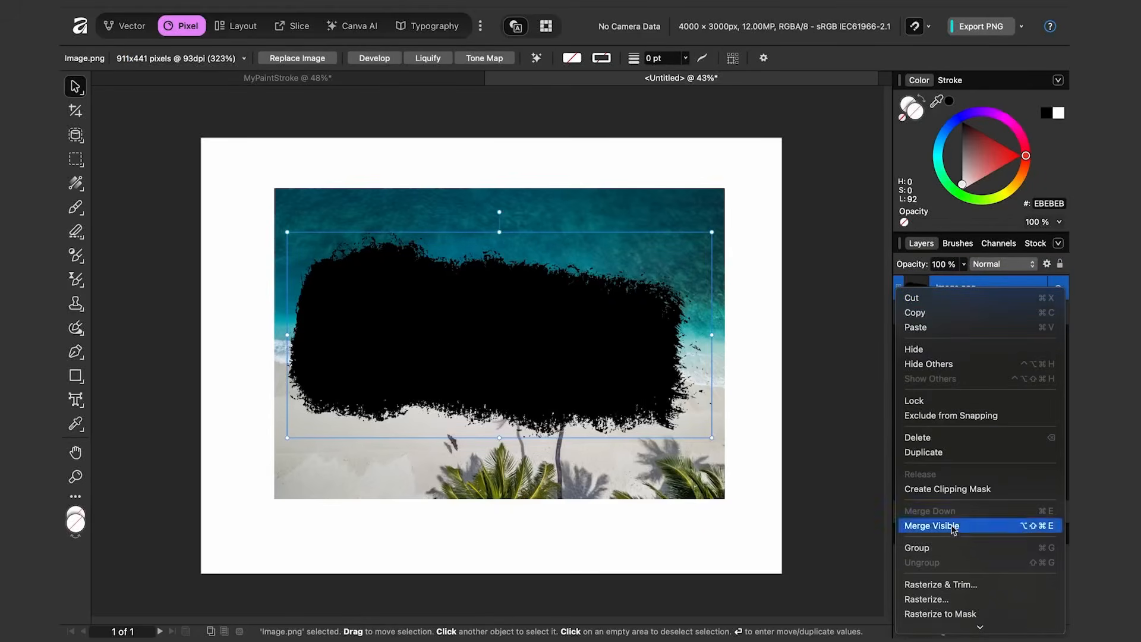
{"action": "left_click", "coordinate": [949, 599]}
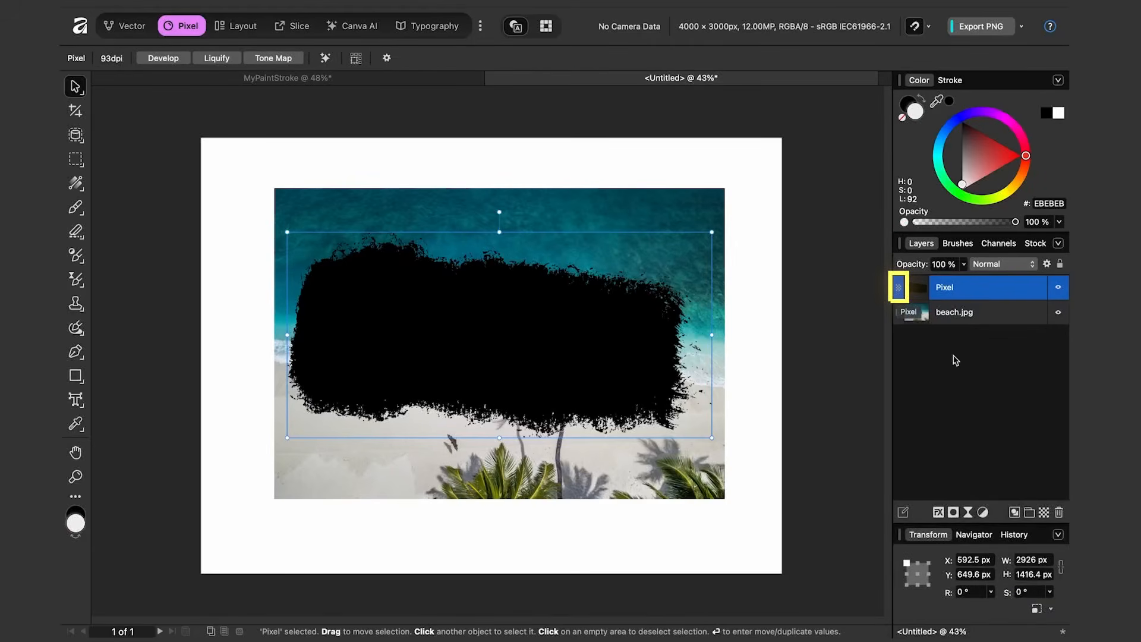
{"action": "left_click", "coordinate": [919, 320]}
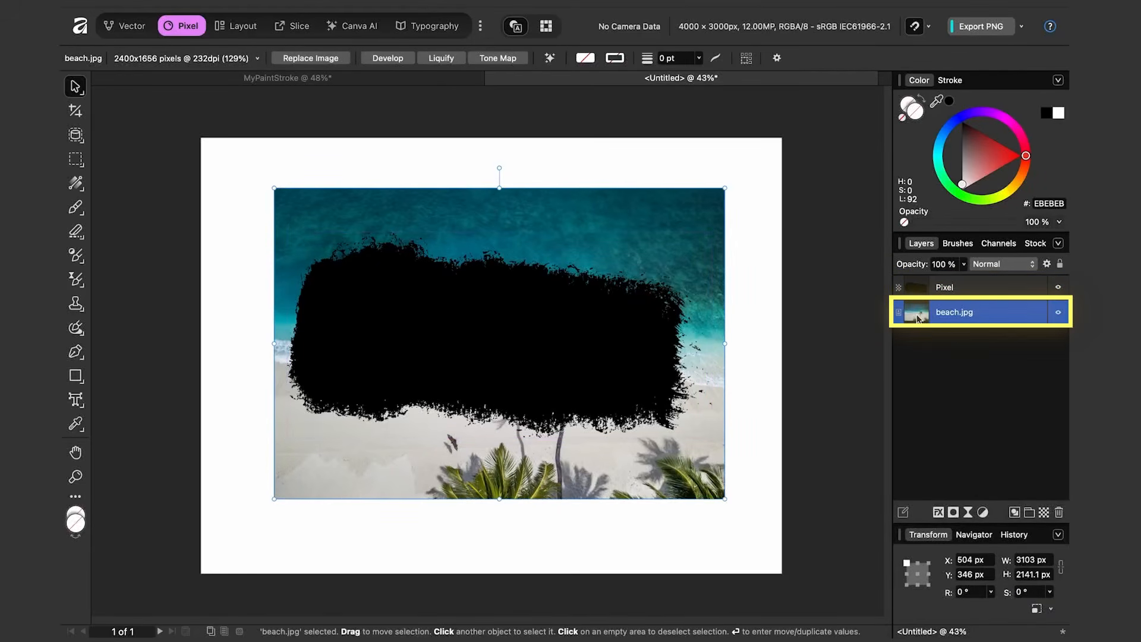
{"action": "left_click_drag", "start_coordinate": [919, 320], "coordinate": [953, 291]}
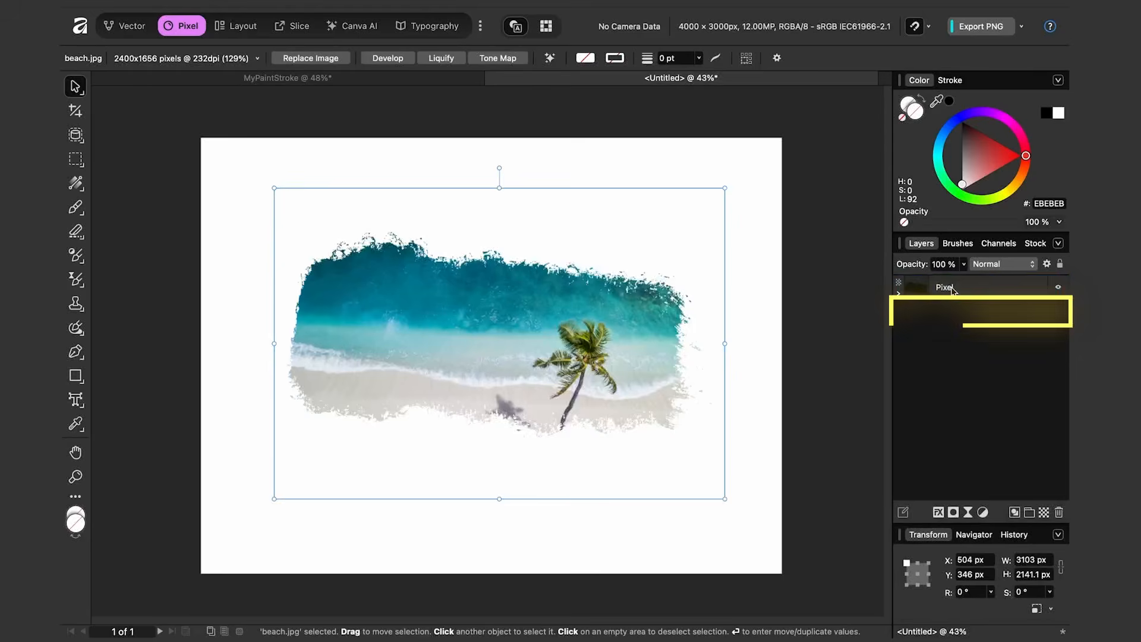
- Enlarge the clipped beach shape to about 3435 × 1663 px and position it in the upper part of the page
{"action": "left_click", "coordinate": [766, 286]}
{"action": "left_click_drag", "start_coordinate": [645, 338], "coordinate": [631, 254]}
{"action": "left_click_drag", "start_coordinate": [699, 356], "coordinate": [771, 391]}
{"action": "left_click_drag", "start_coordinate": [711, 322], "coordinate": [694, 352]}
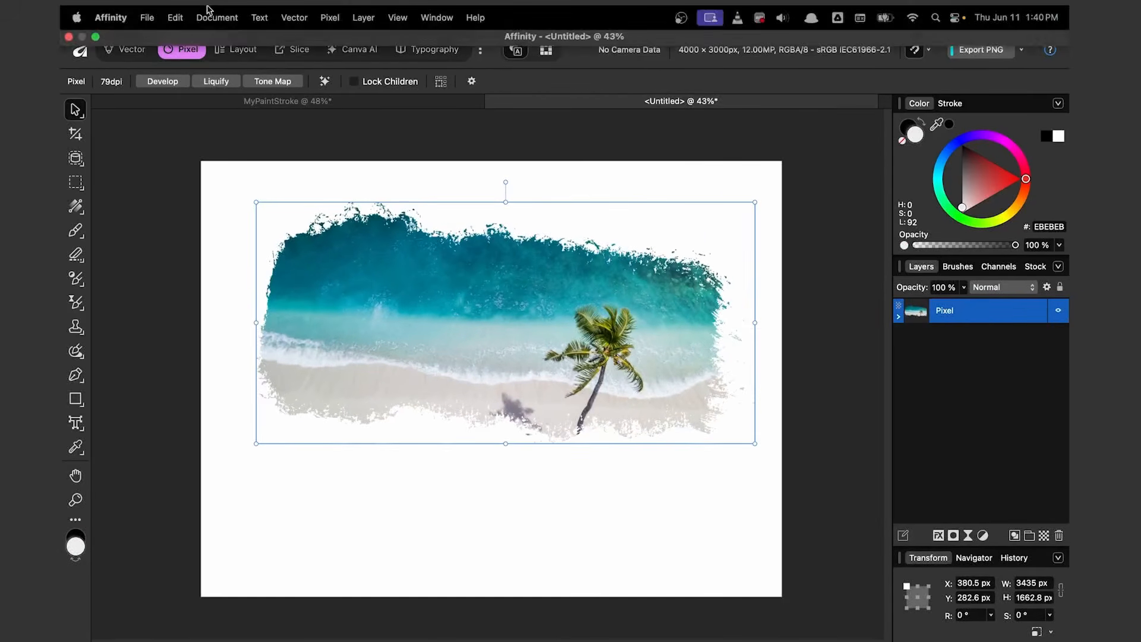
- Turn on the untitled document's transparent background and deselect the clipped shape
{"action": "left_click", "coordinate": [217, 19]}
{"action": "mouse_move", "coordinate": [274, 57]}
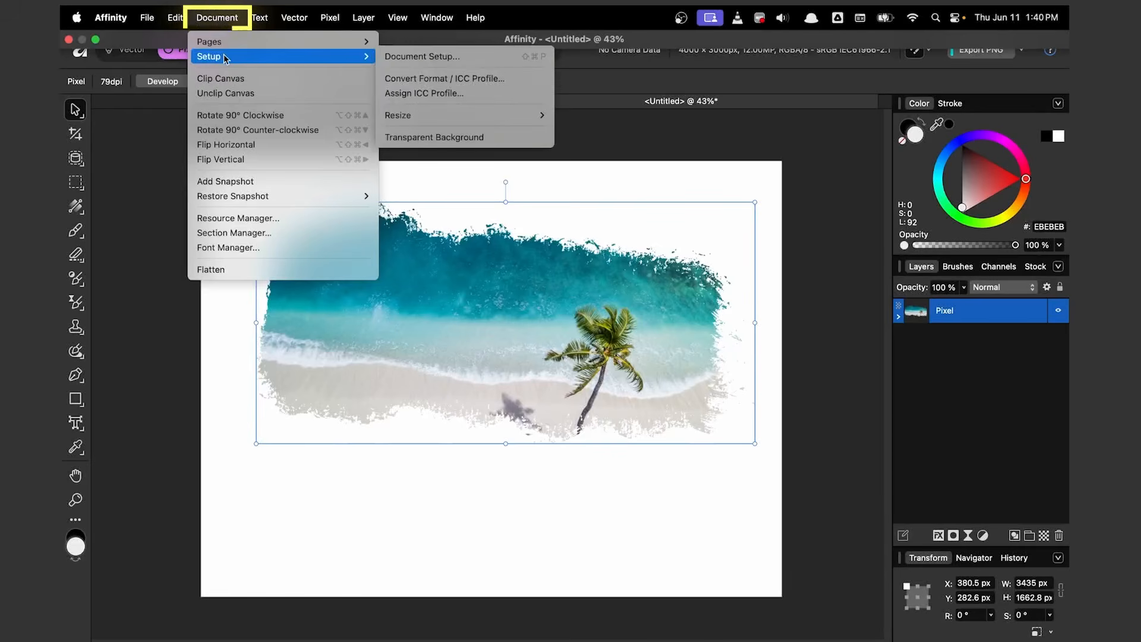
{"action": "left_click", "coordinate": [441, 137]}
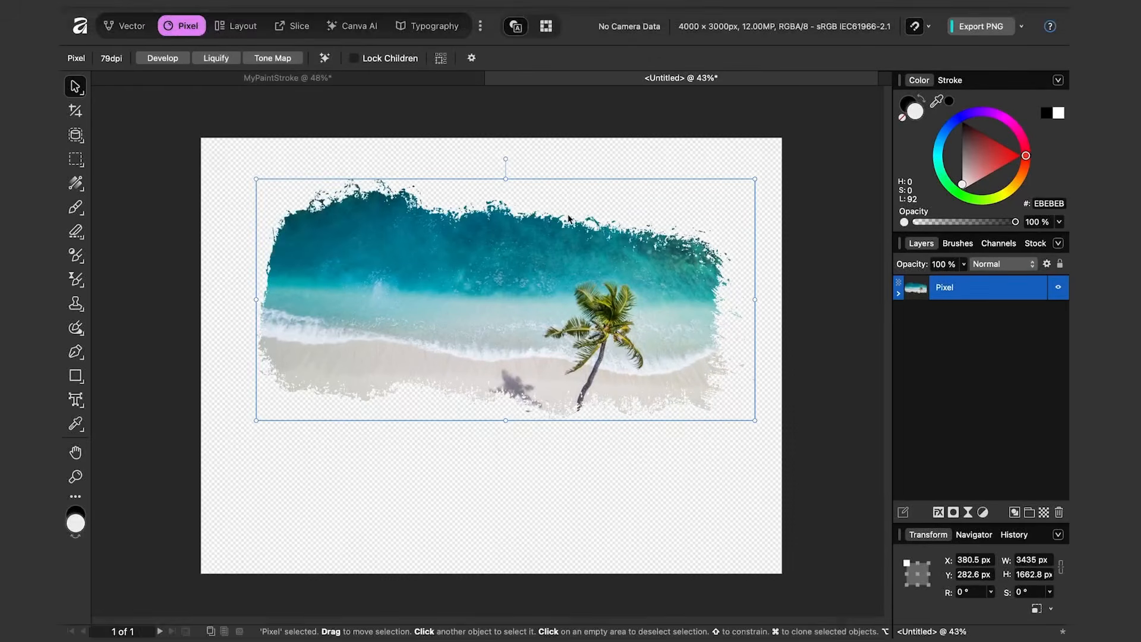
{"action": "left_click", "coordinate": [624, 148]}
- Open the export settings for the untitled document with the clipped beach shape
{"action": "mouse_move", "coordinate": [123, 9]}
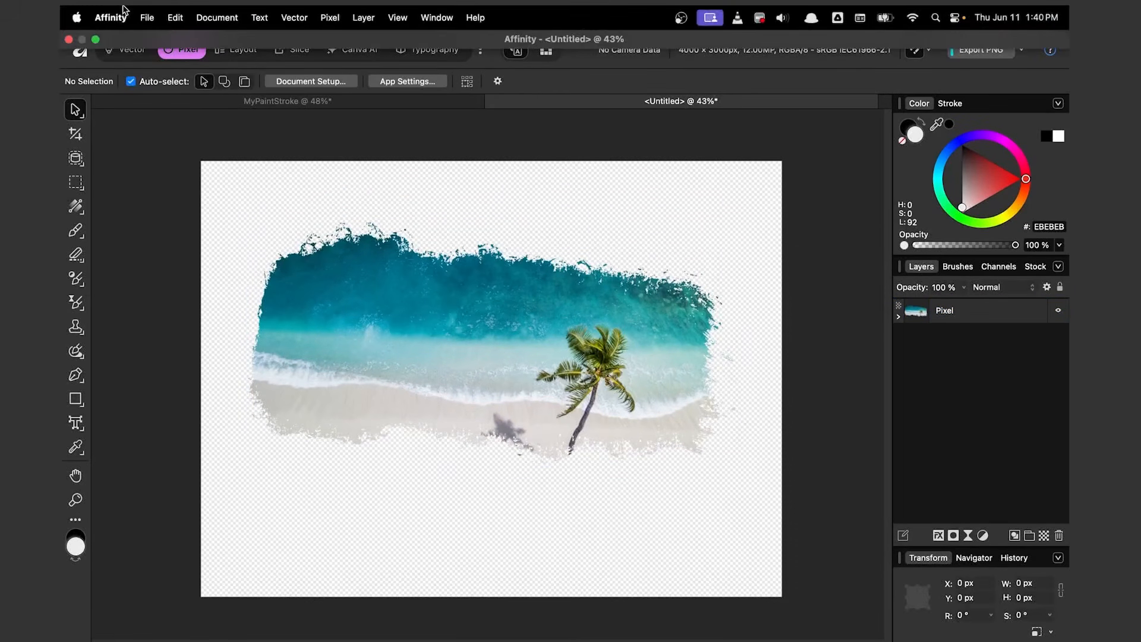
{"action": "left_click", "coordinate": [157, 19]}
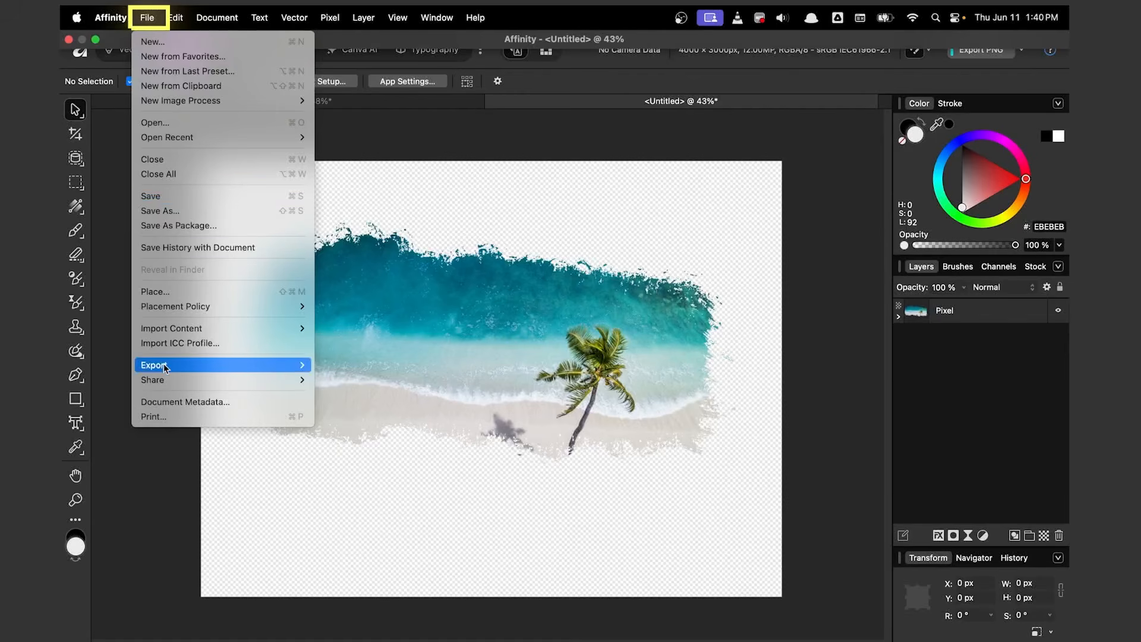
{"action": "mouse_move", "coordinate": [242, 368]}
{"action": "left_click", "coordinate": [339, 365]}
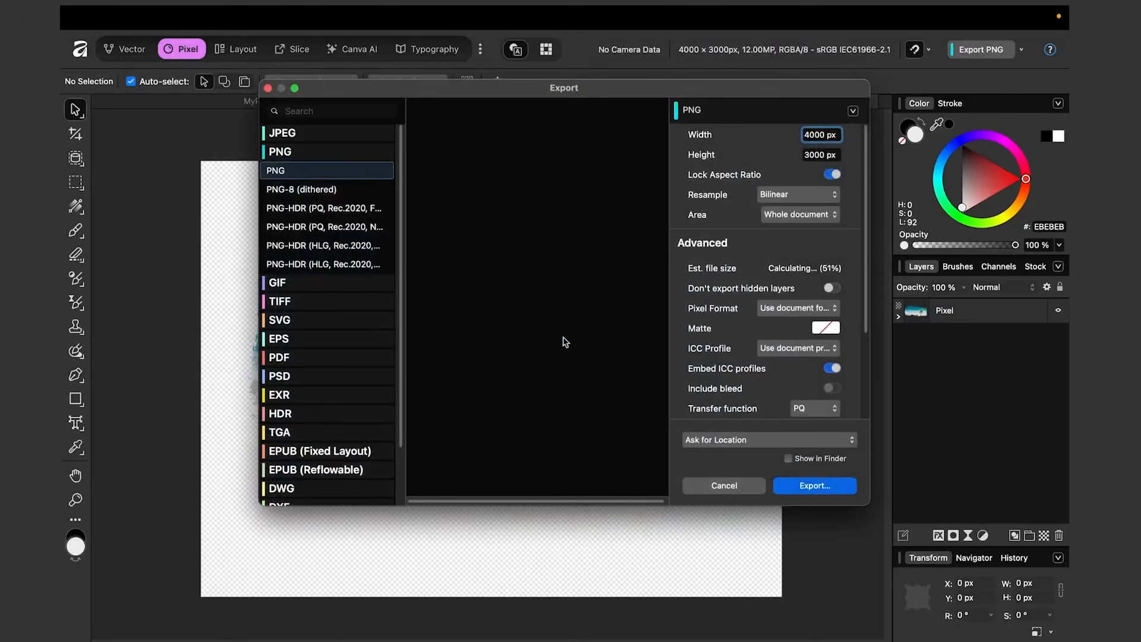